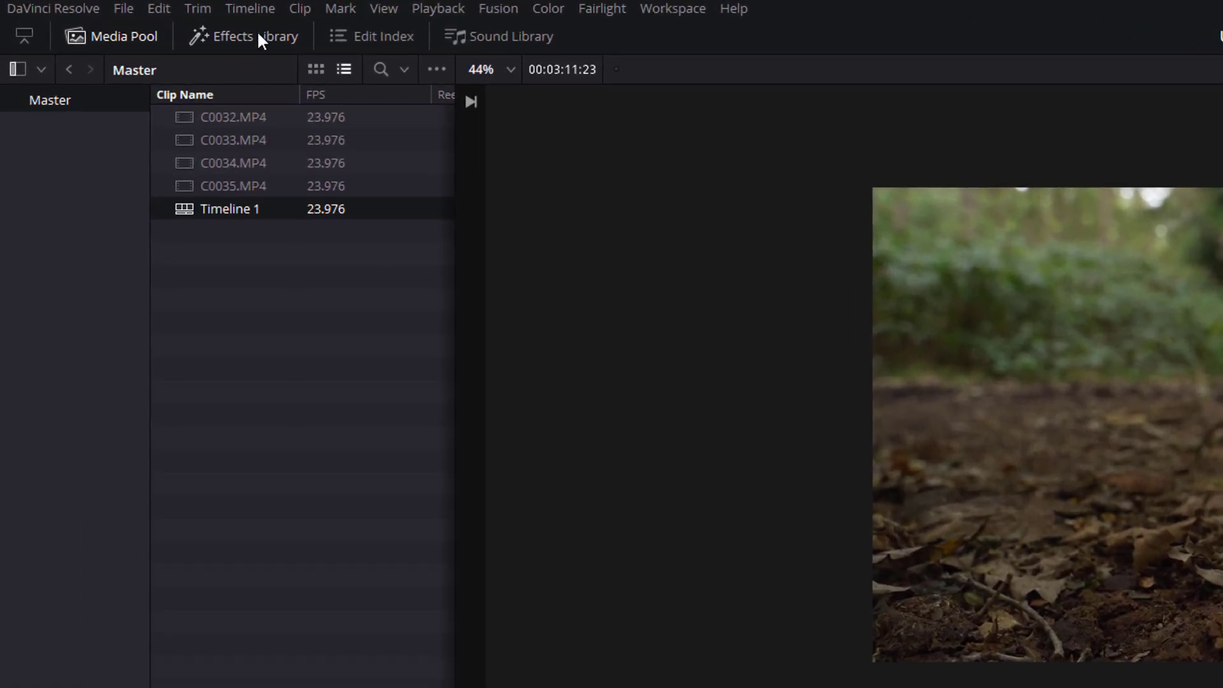
Open the Effects Library's Video Transitions list, select Dip To Color Dissolve, and browse the transitions
left_click(122, 17)
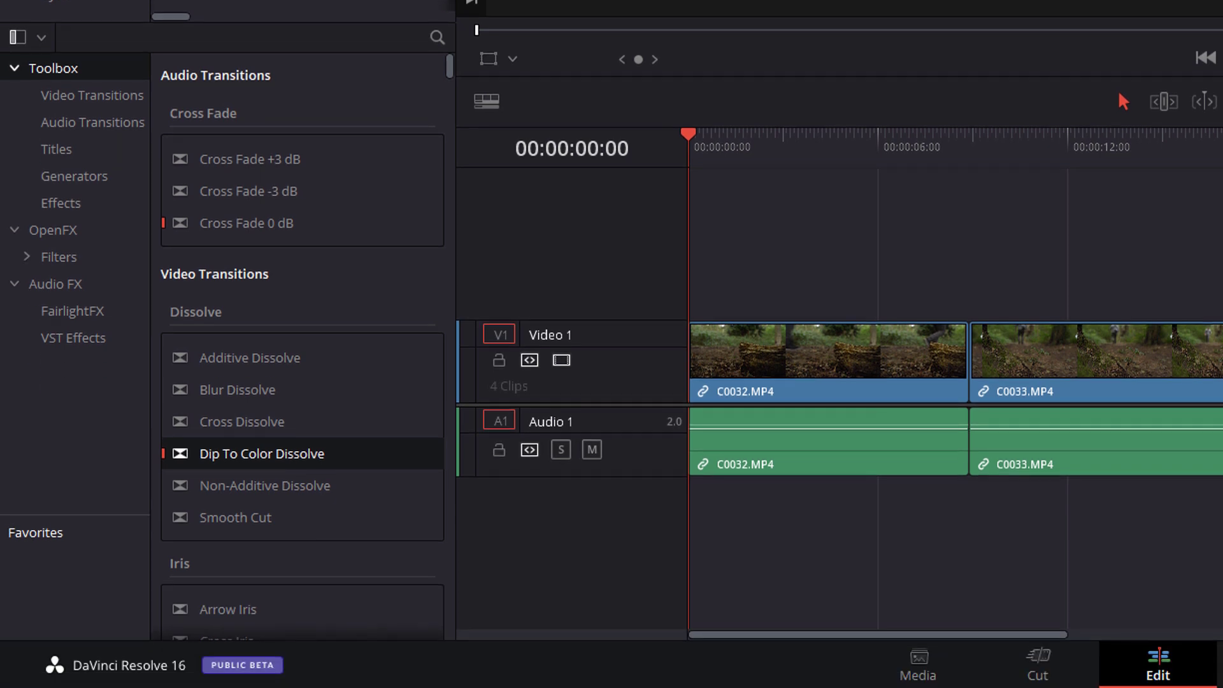
left_click(88, 96)
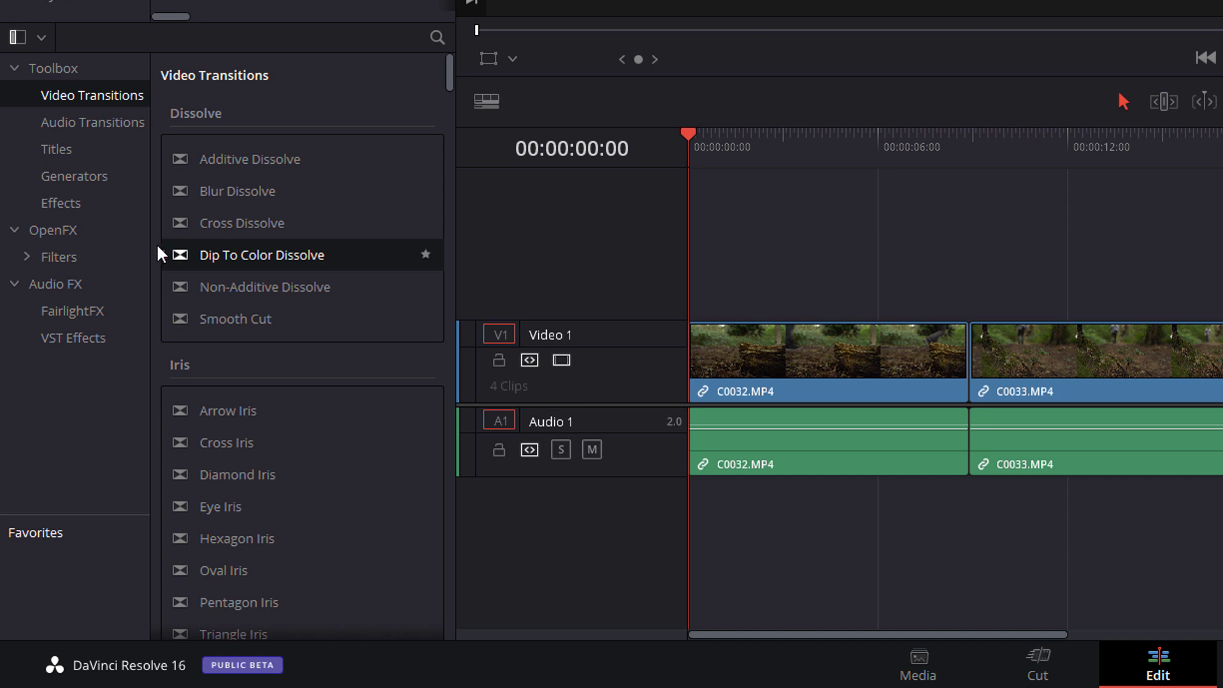
left_click(165, 258)
scroll(261, 318, "down", 8)
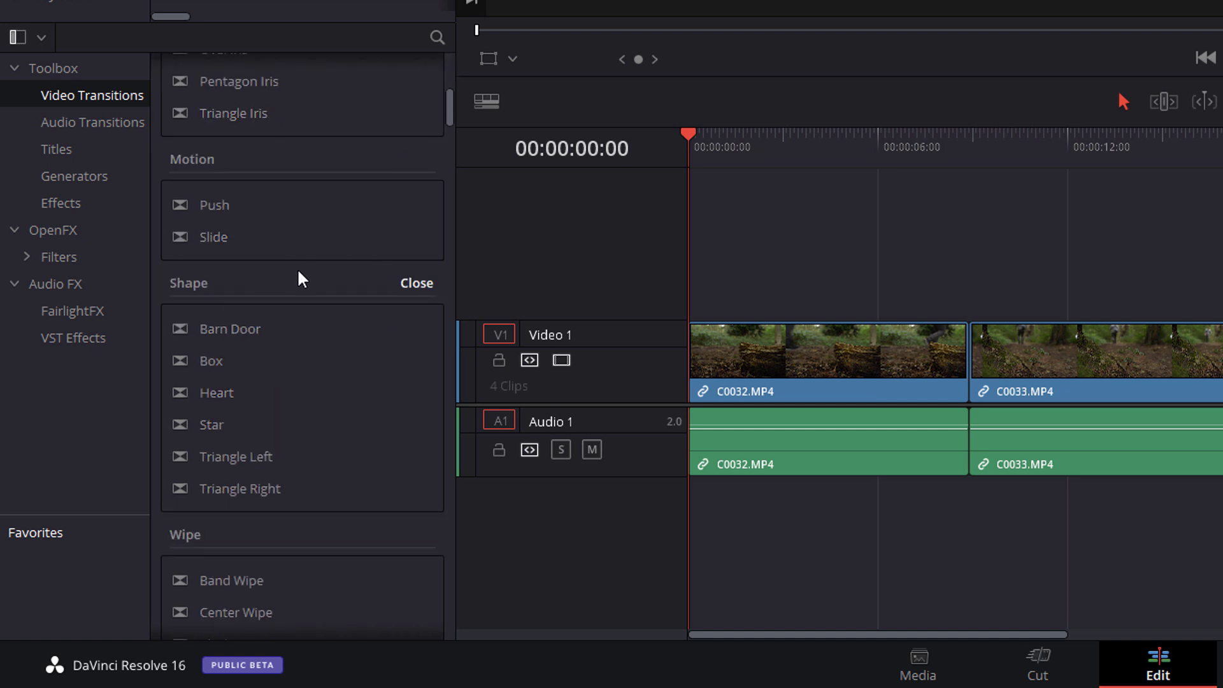
scroll(297, 268, "down", 10)
scroll(296, 266, "up", 3)
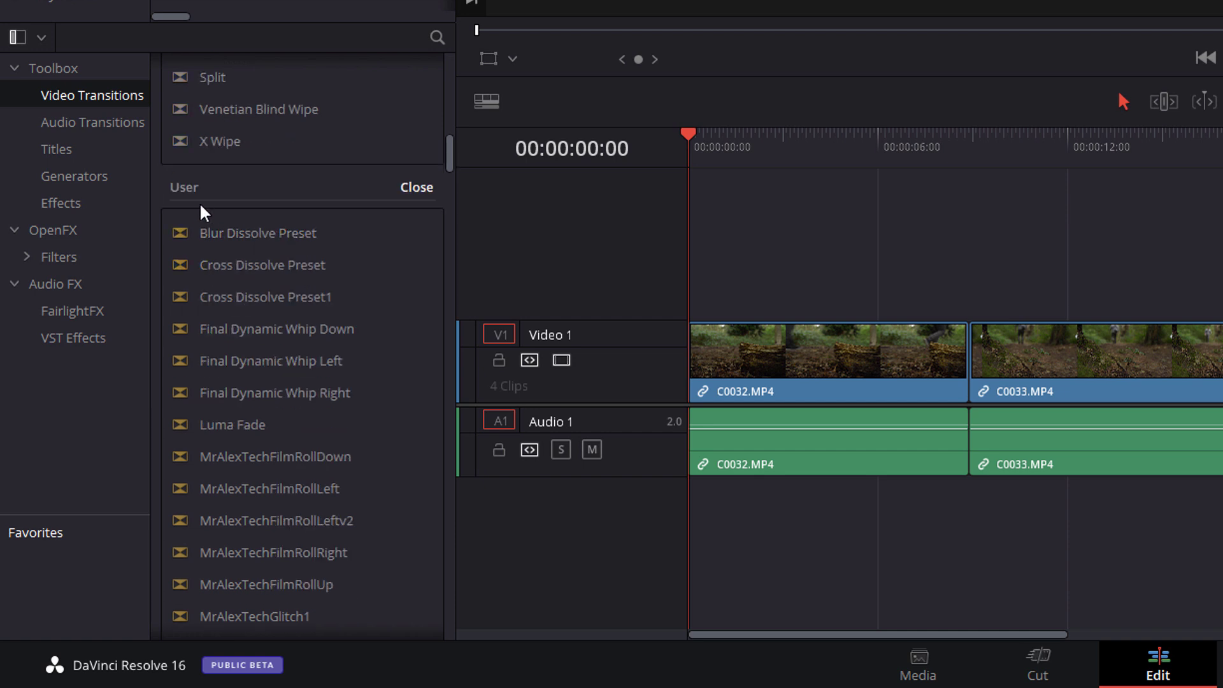
scroll(279, 286, "down", 20)
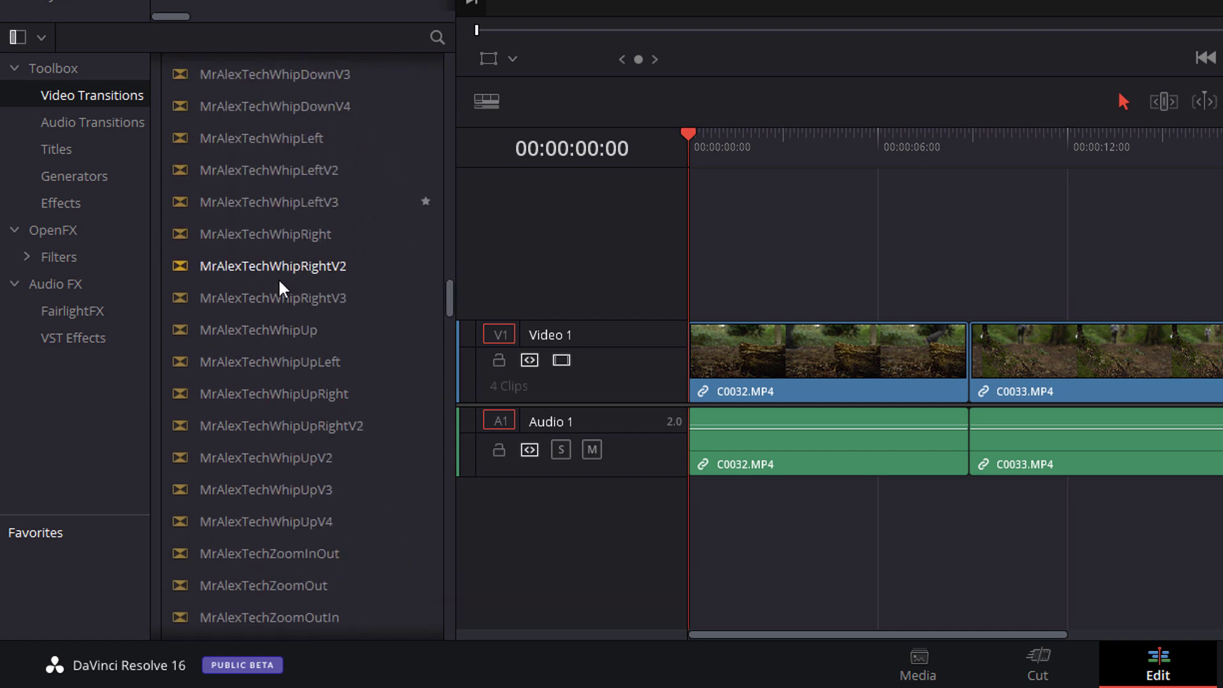
scroll(278, 288, "down", 15)
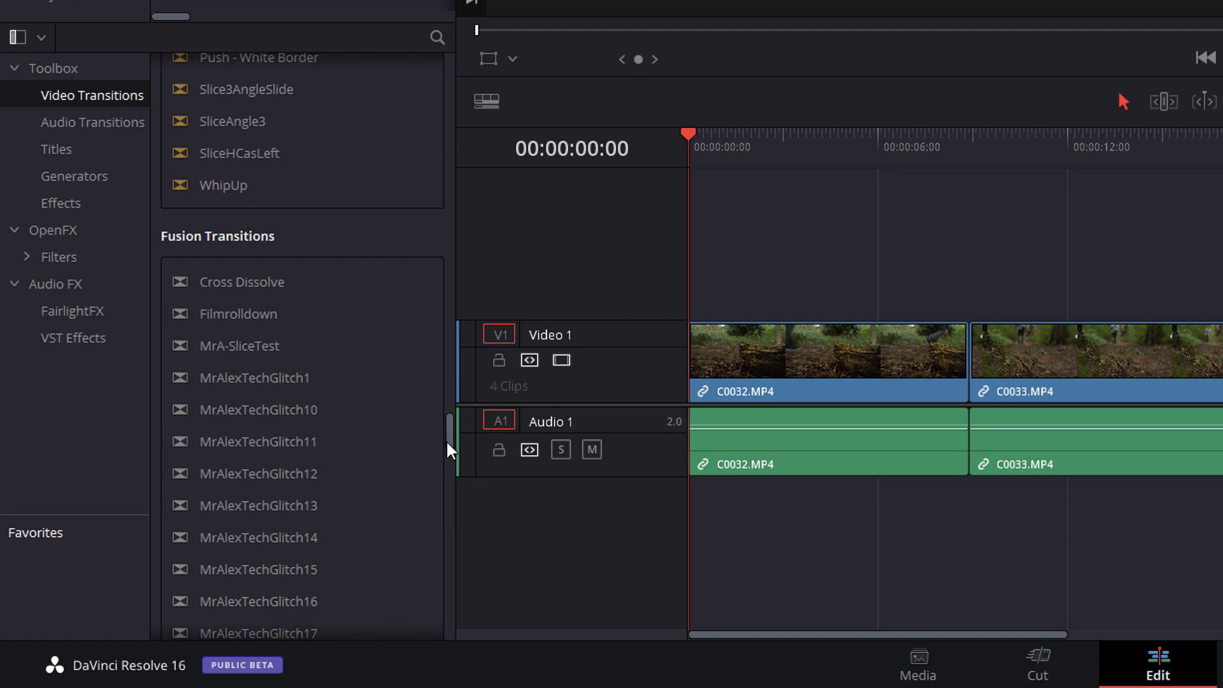
left_click_drag(448, 443, 448, 74)
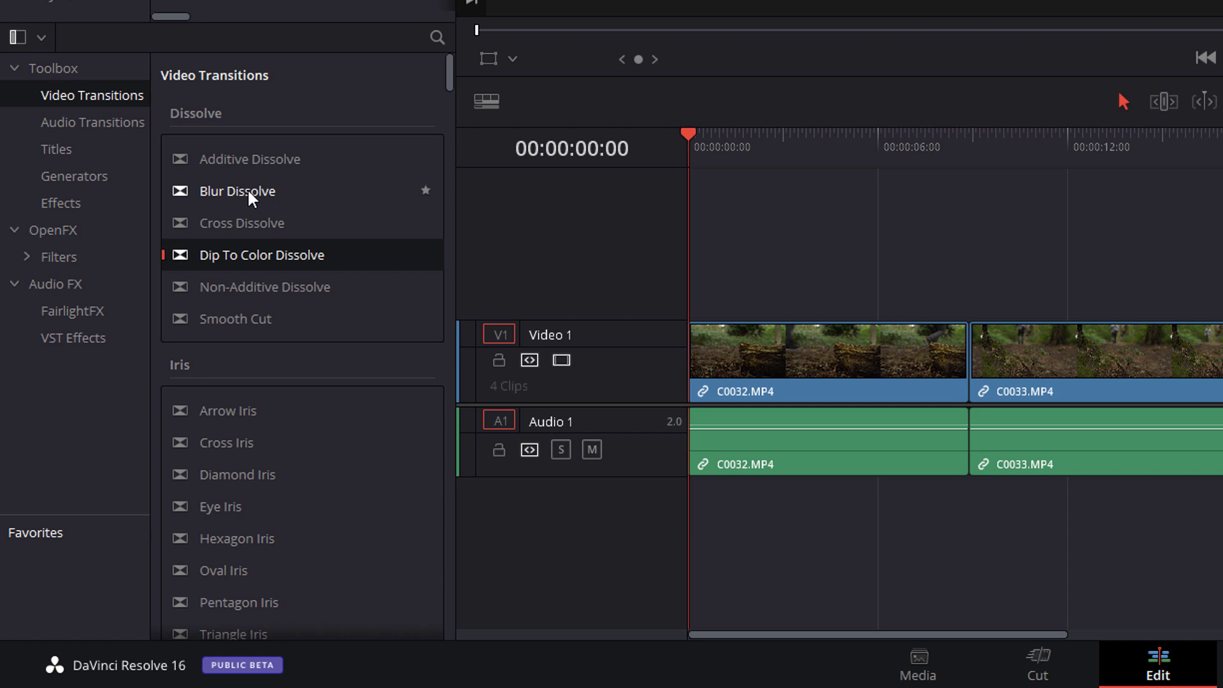
Set Blur Dissolve as the standard transition, then show the Audio Transitions list
left_click(224, 190)
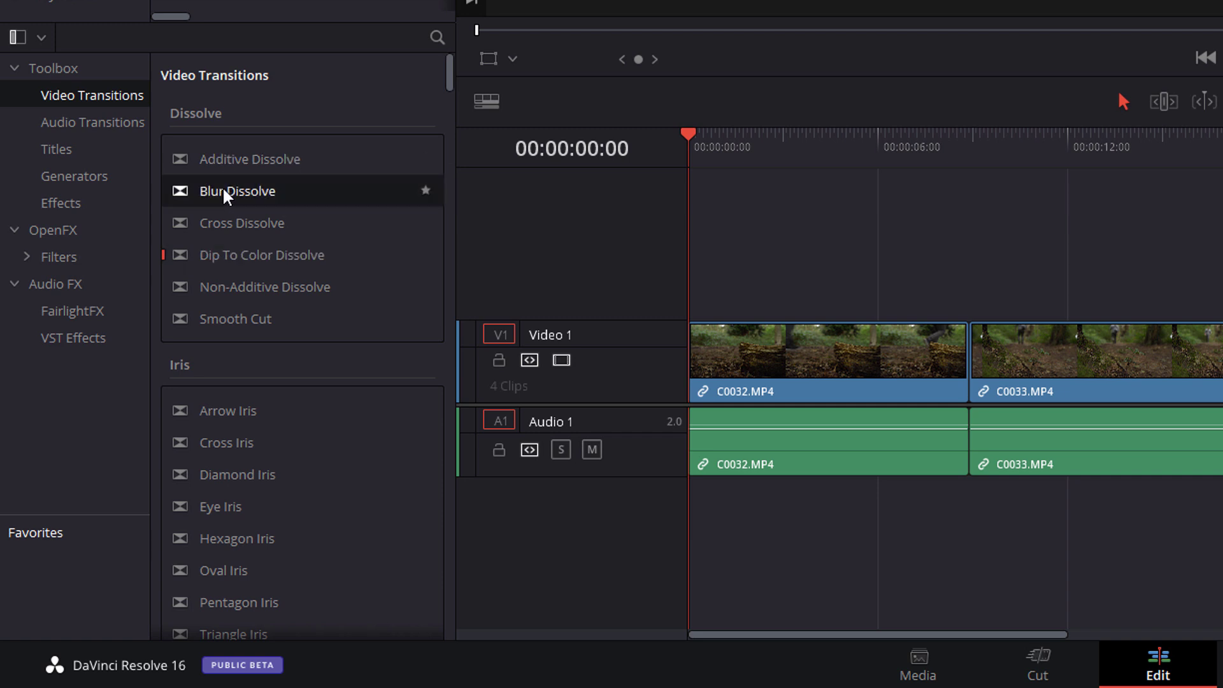
right_click(225, 189)
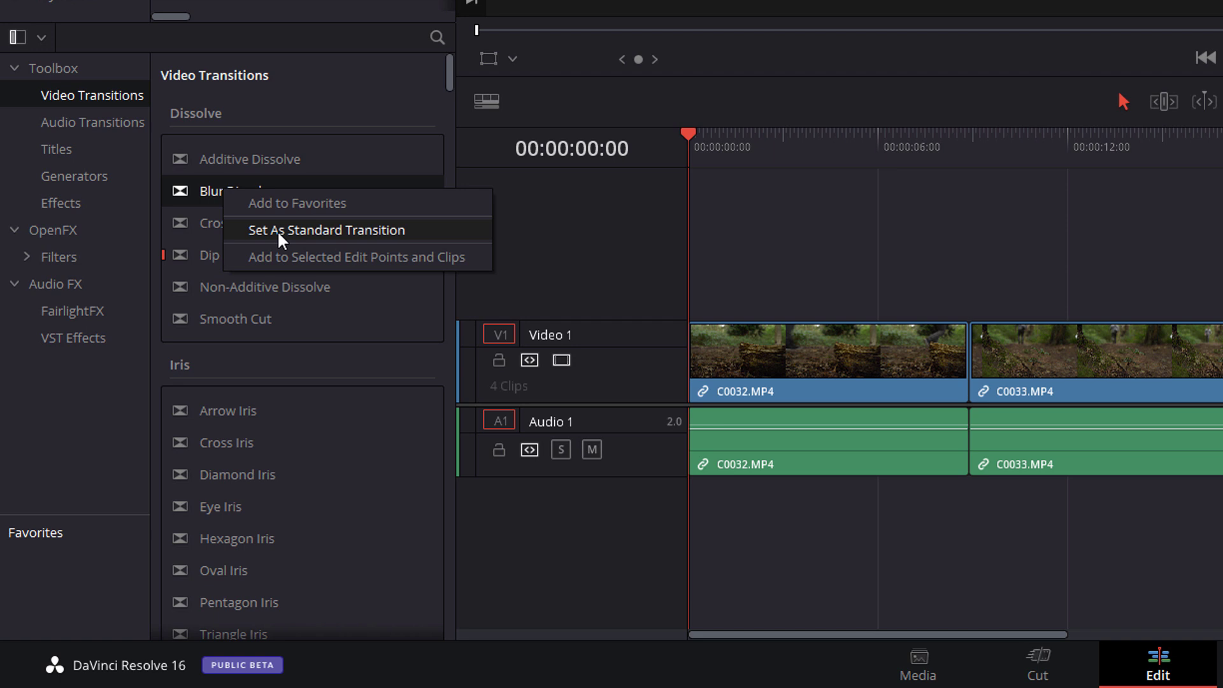
left_click(323, 230)
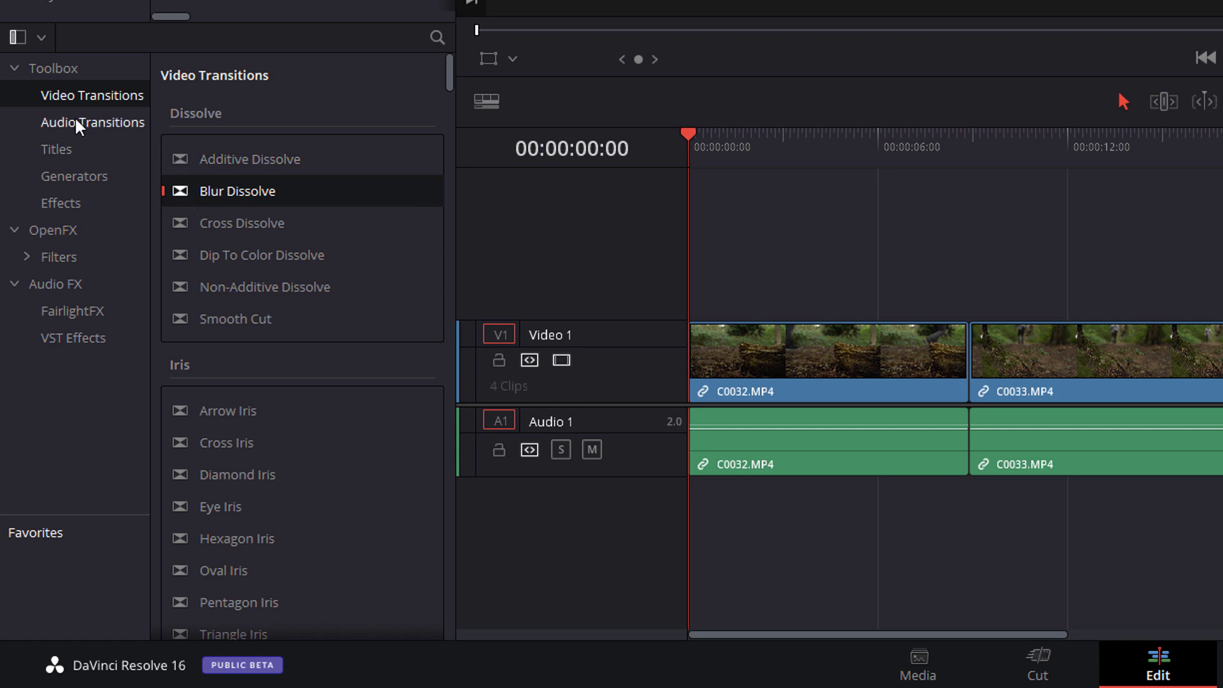
left_click(68, 122)
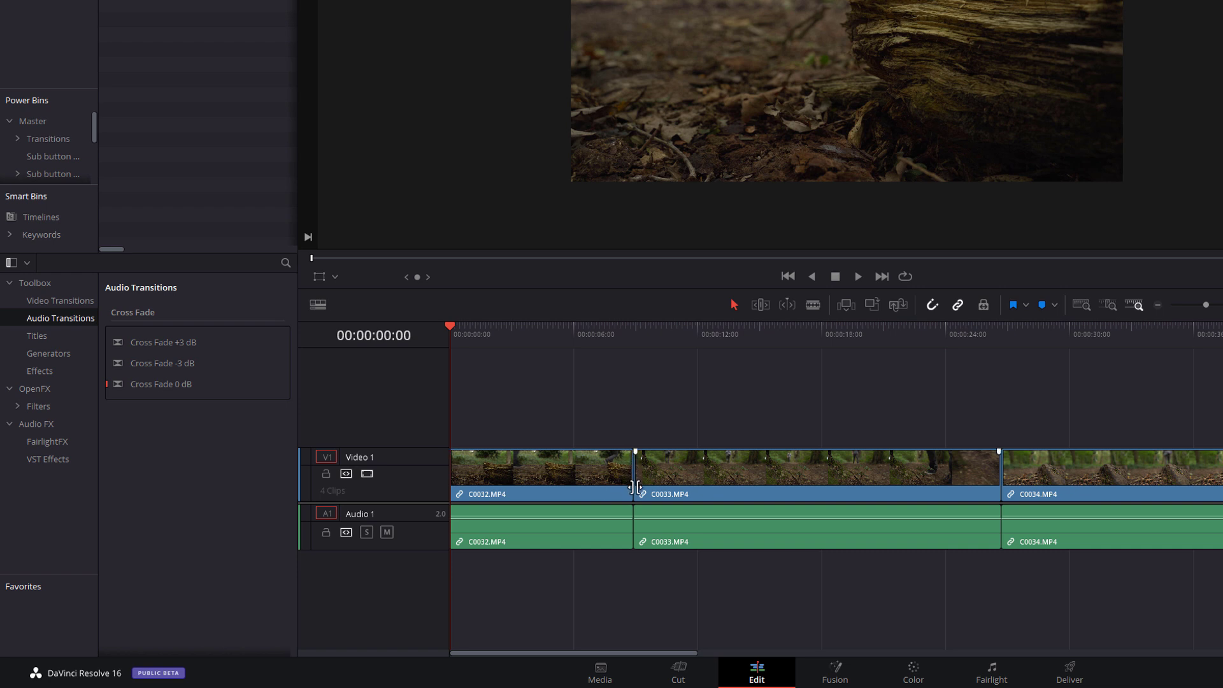
left_click(633, 471)
left_click_drag(622, 332, 585, 332)
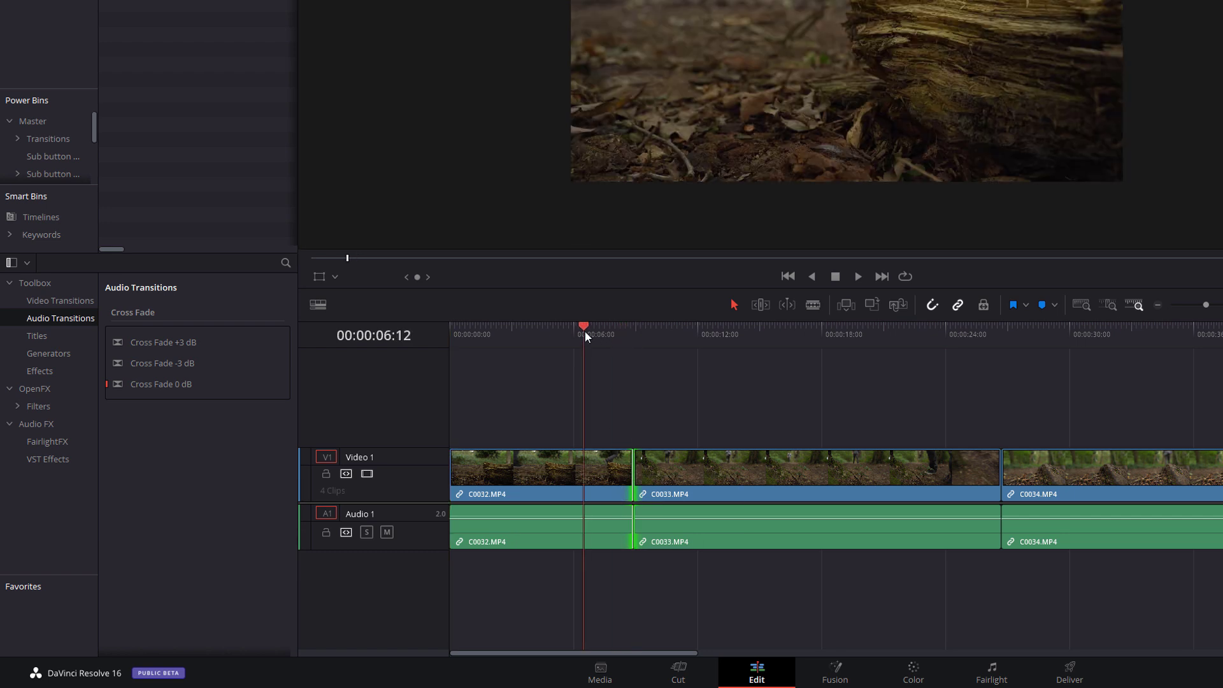
key("ctrl+t")
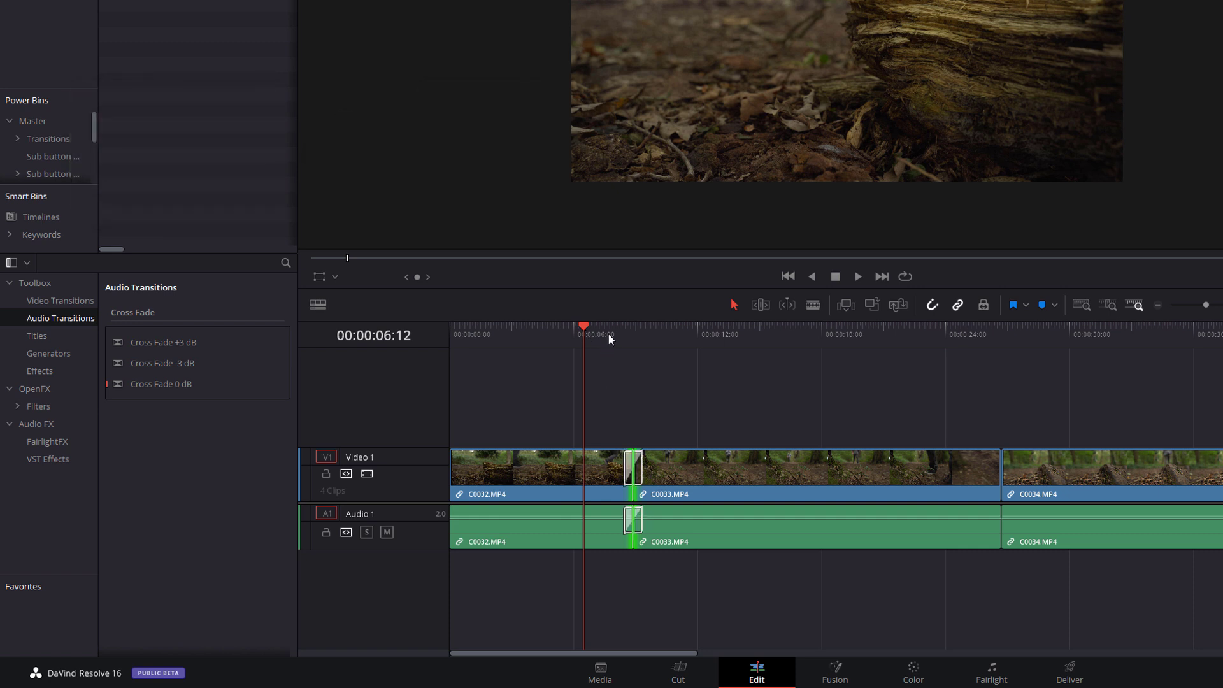
left_click(624, 468)
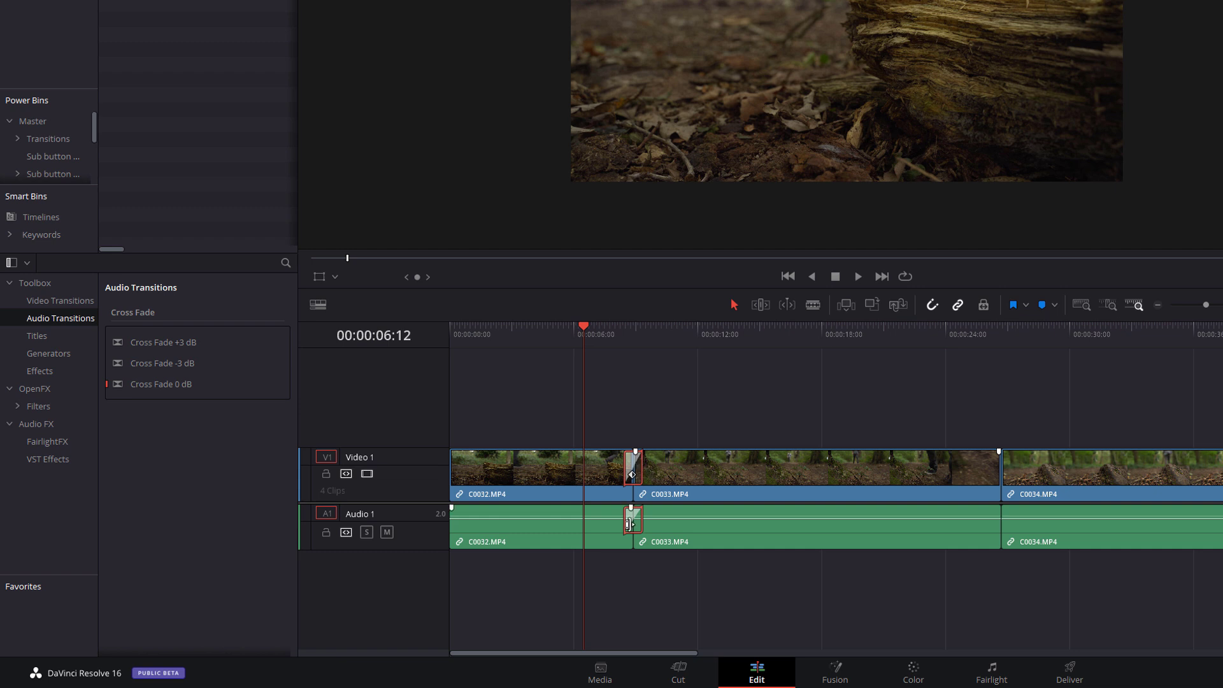
key("space")
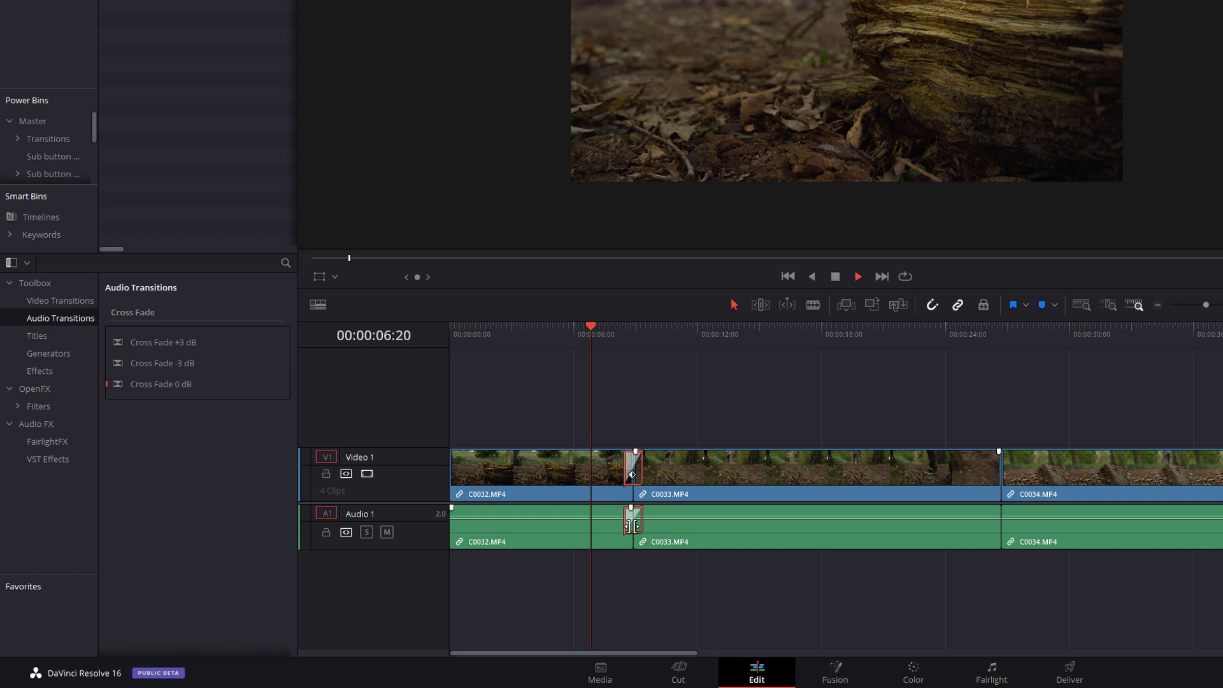
key("space")
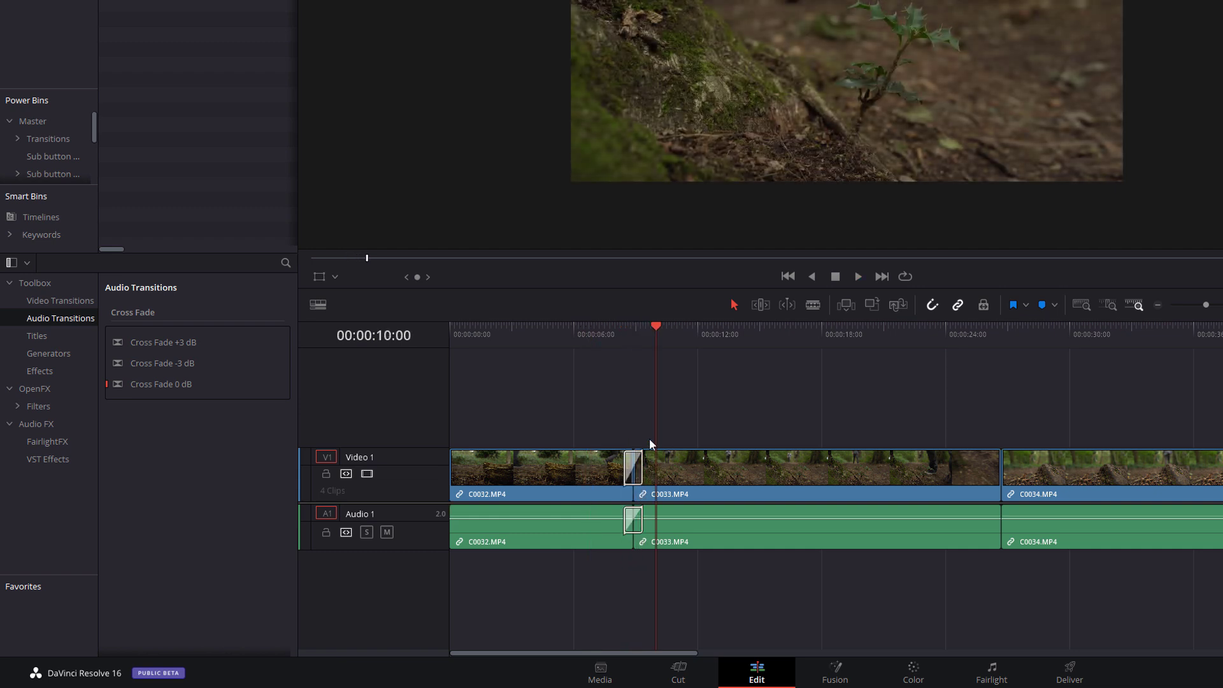
key("Delete")
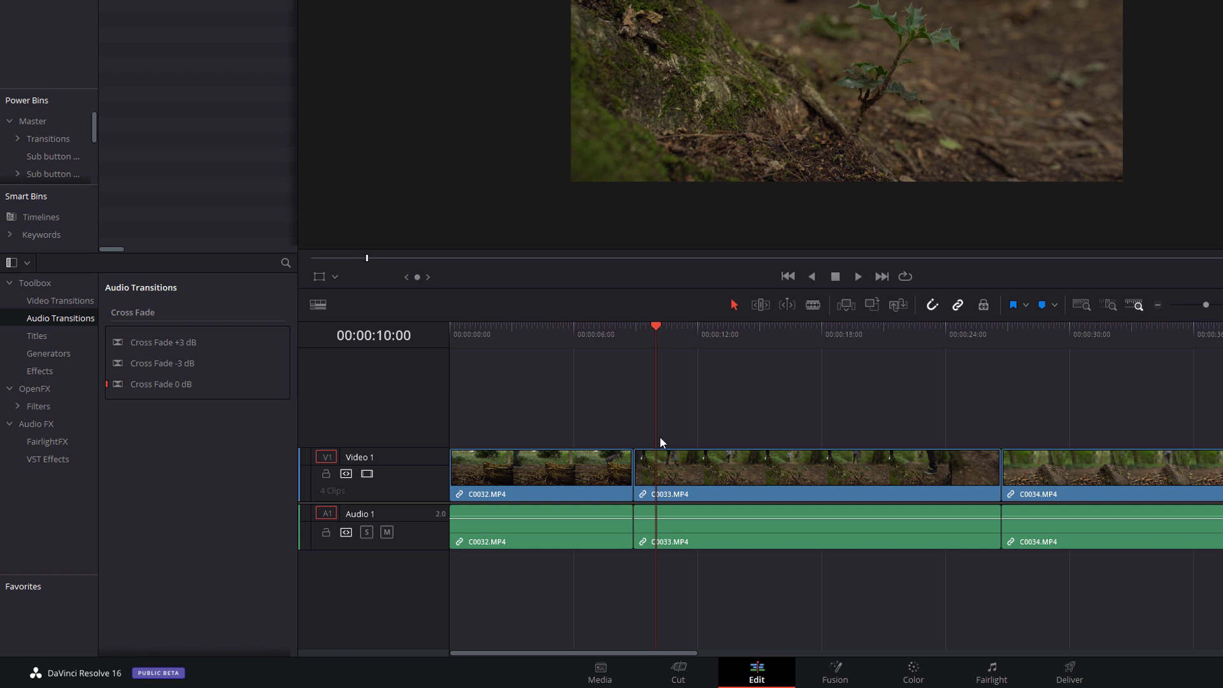
mouse_move(648, 477)
mouse_move(641, 526)
key("alt")
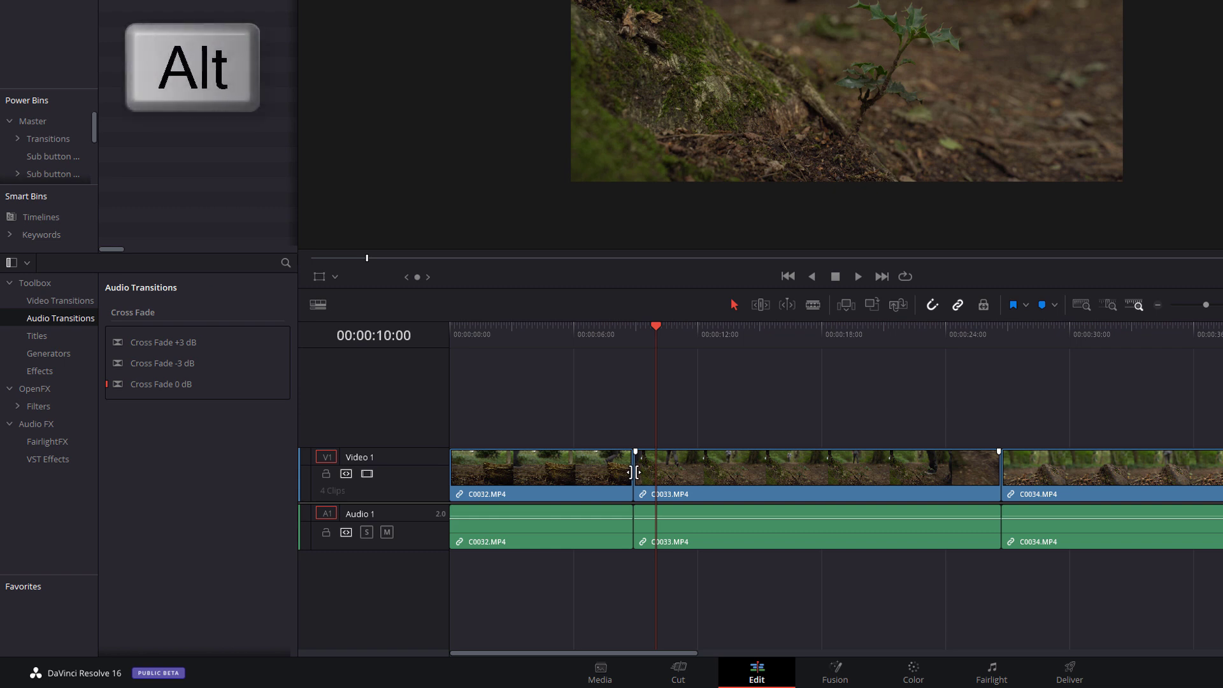
left_click(631, 471, "alt")
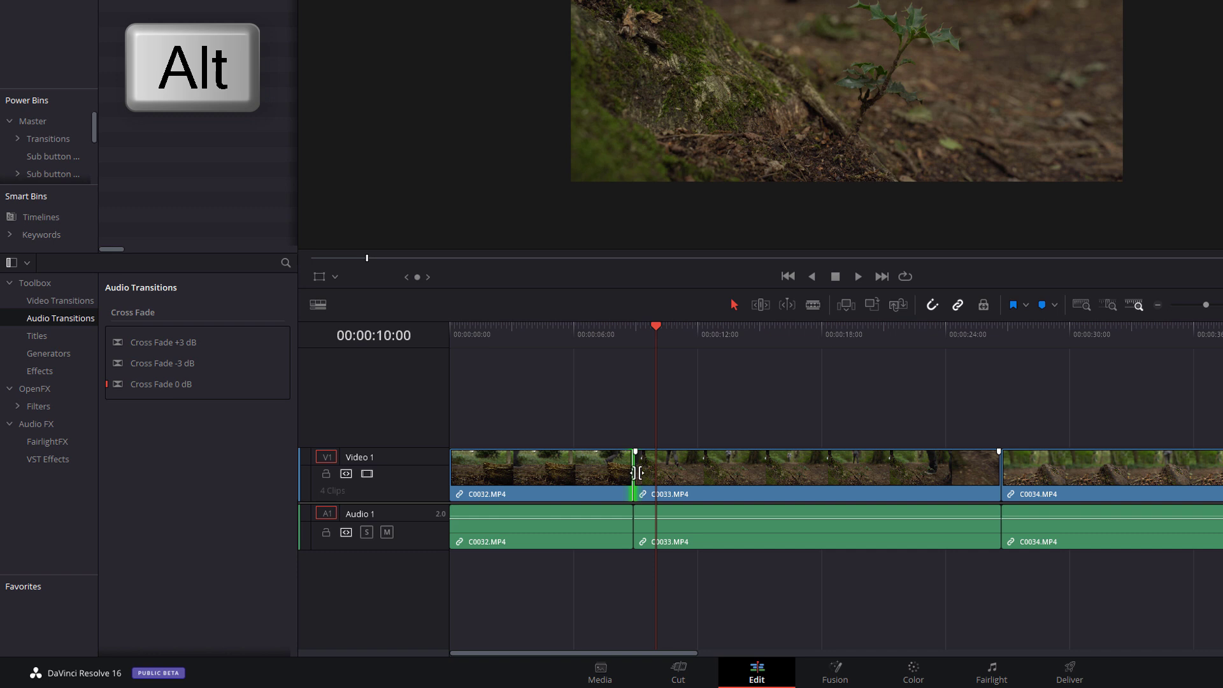
key("ctrl+t")
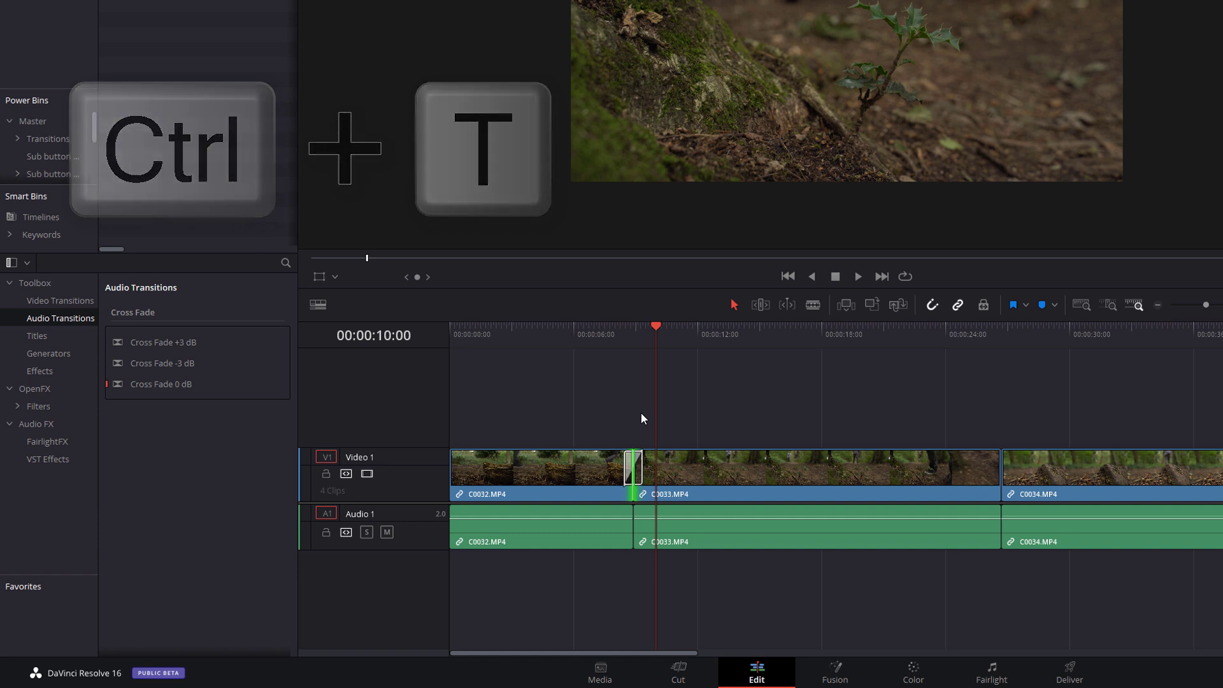
key("ctrl+z")
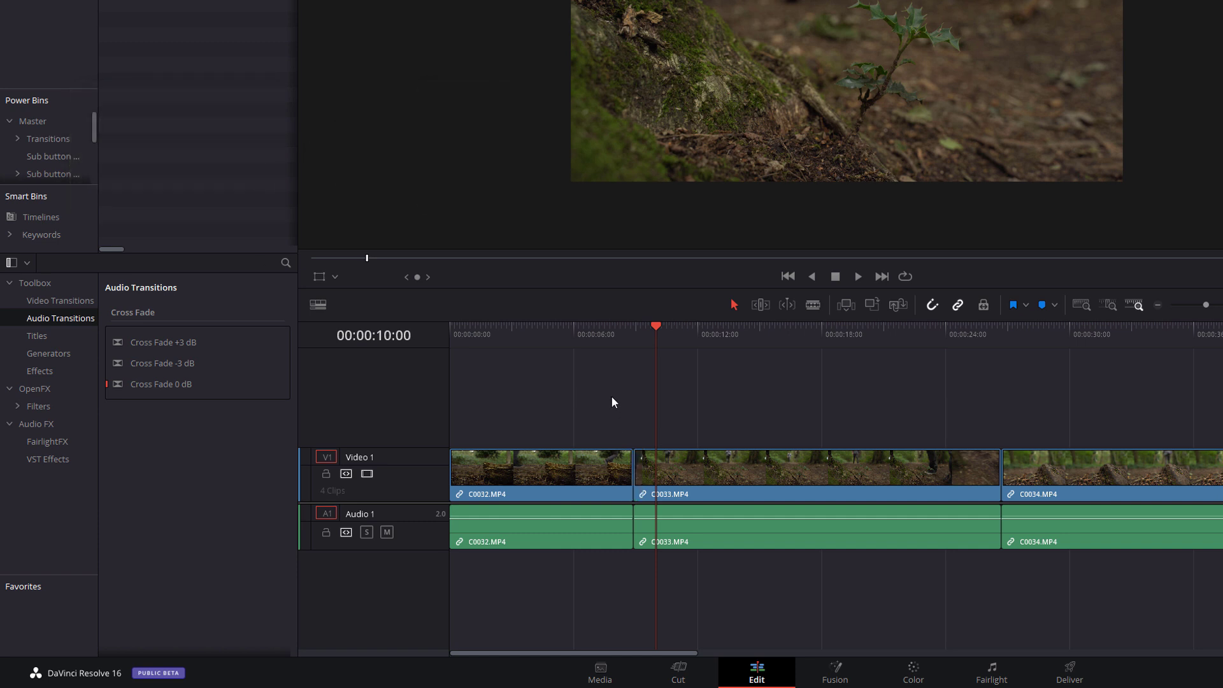
key("alt")
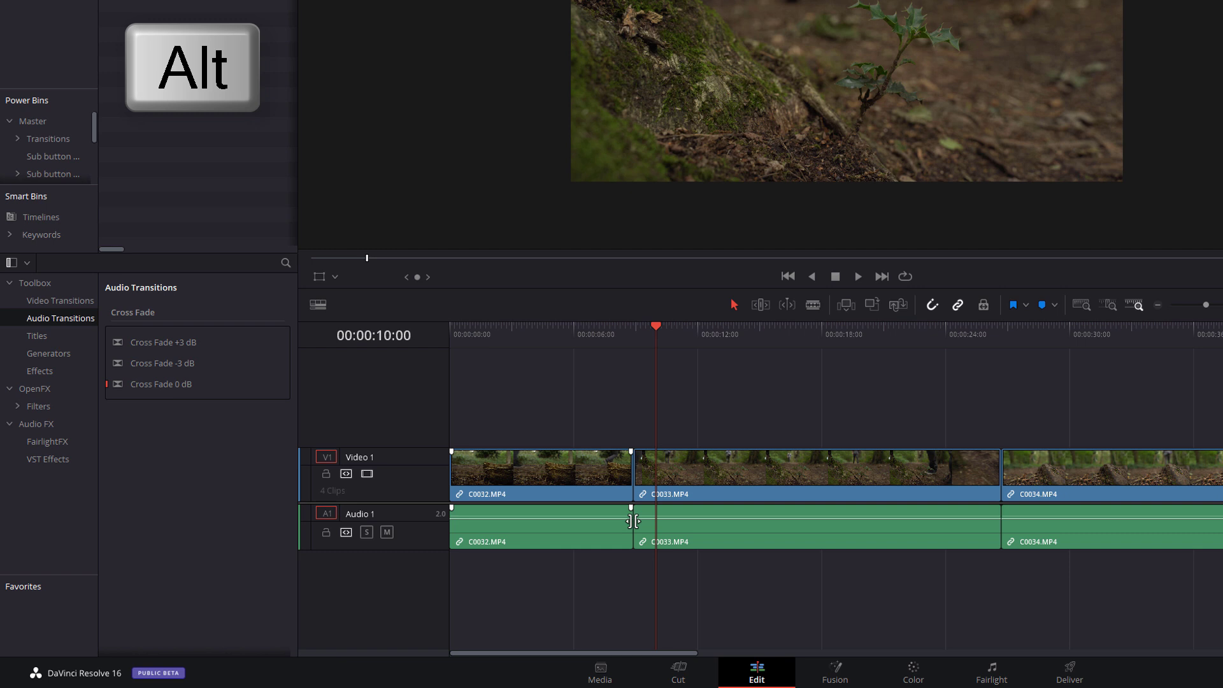
left_click(634, 521, "alt")
key("ctrl+t")
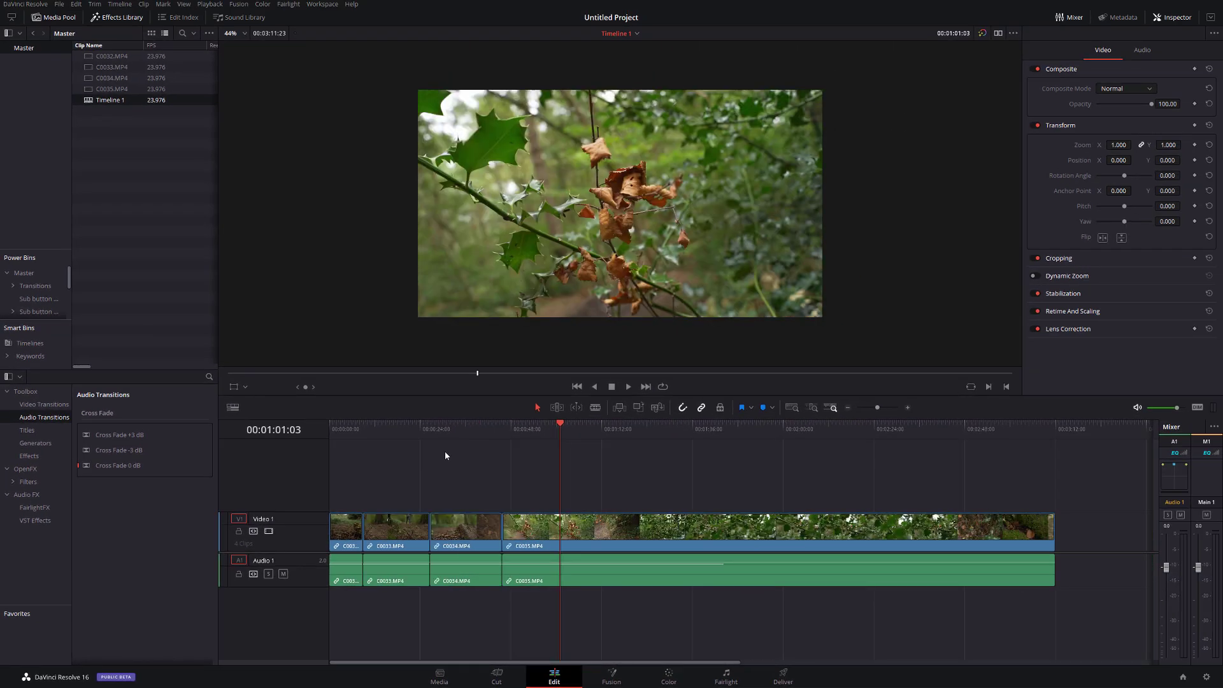
Blade-split C0035 at four points along the timeline with Ctrl+B
left_click(558, 428)
key("ctrl+b")
key("ctrl+b")
left_click(780, 428)
key("ctrl+b")
key("ctrl+b")
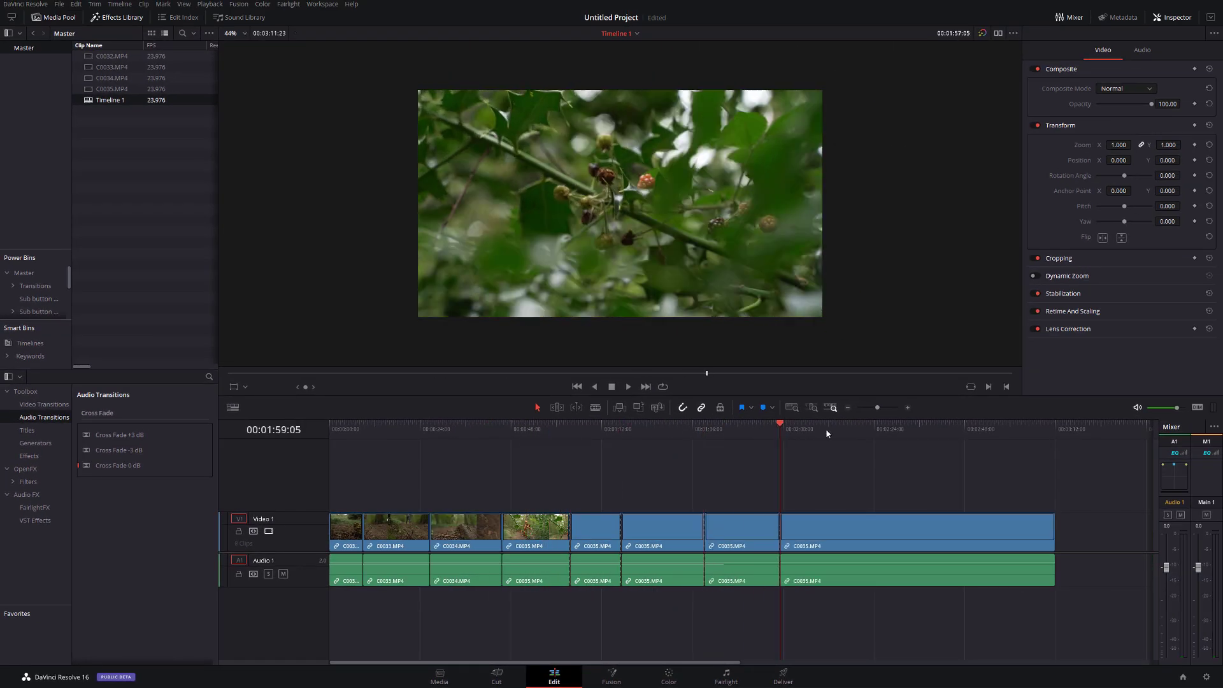
left_click(917, 428)
key("ctrl+b")
left_click(949, 428)
left_click(964, 428)
key("ctrl+b")
Select all timeline clips and add the standard transition to every cut with Ctrl+T
left_click(983, 428)
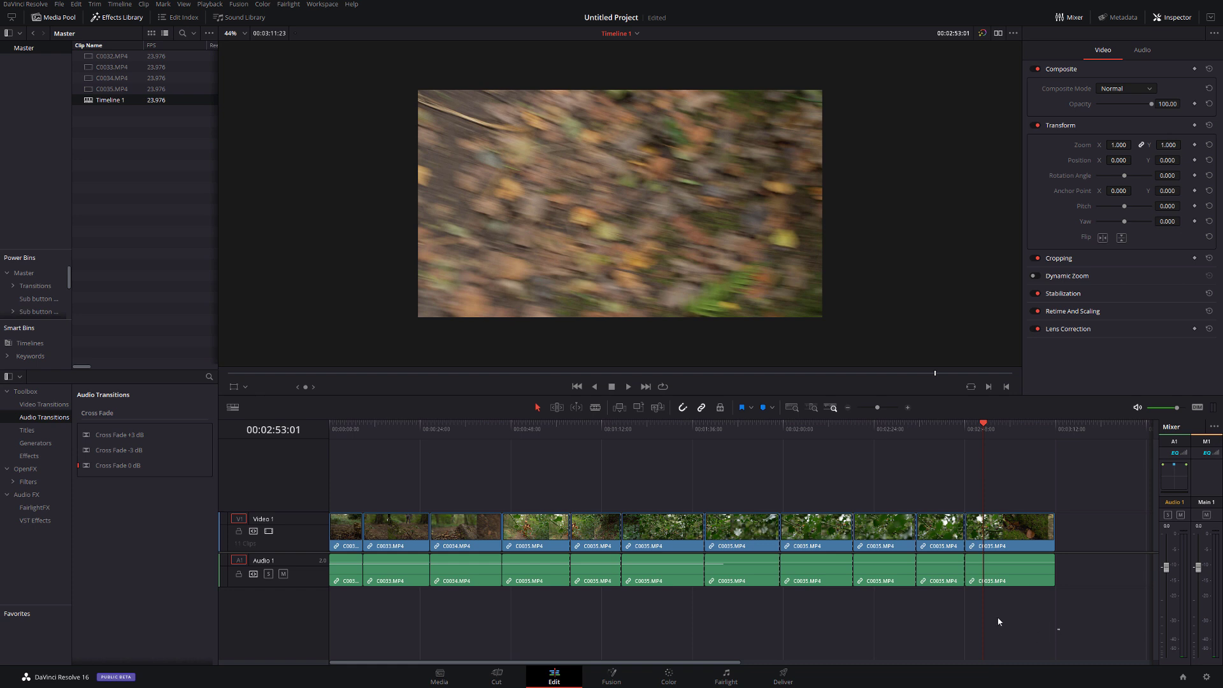
left_click_drag(1060, 630, 359, 513)
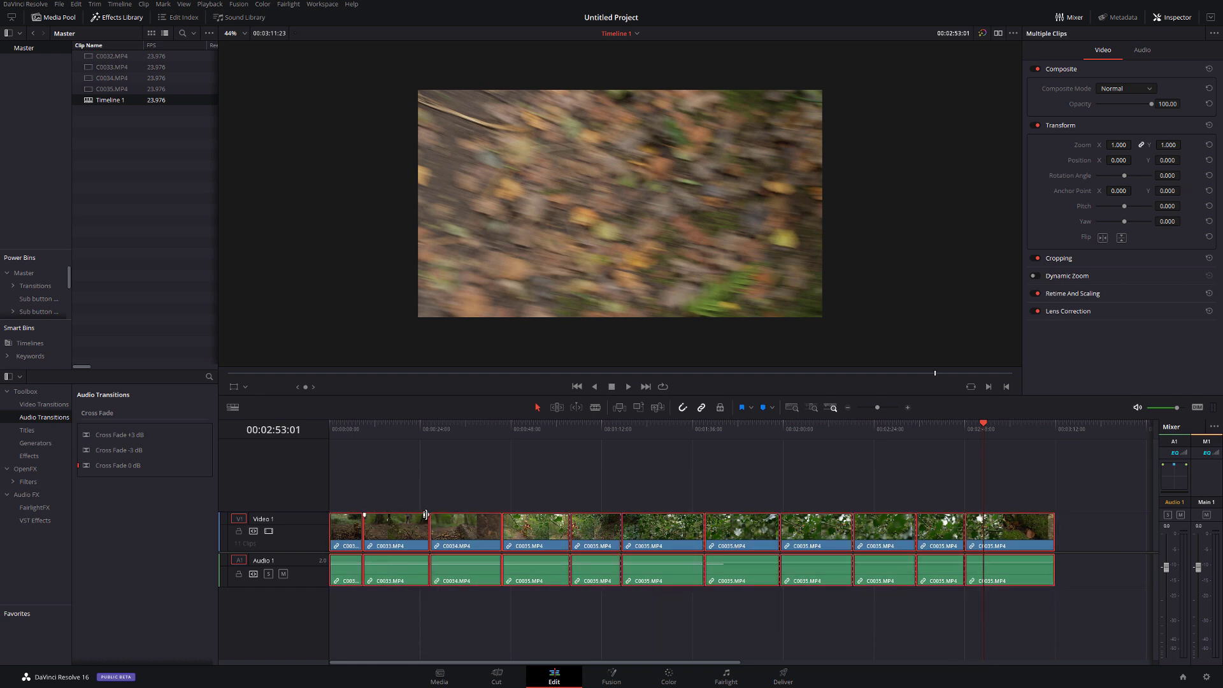
key("ctrl+t")
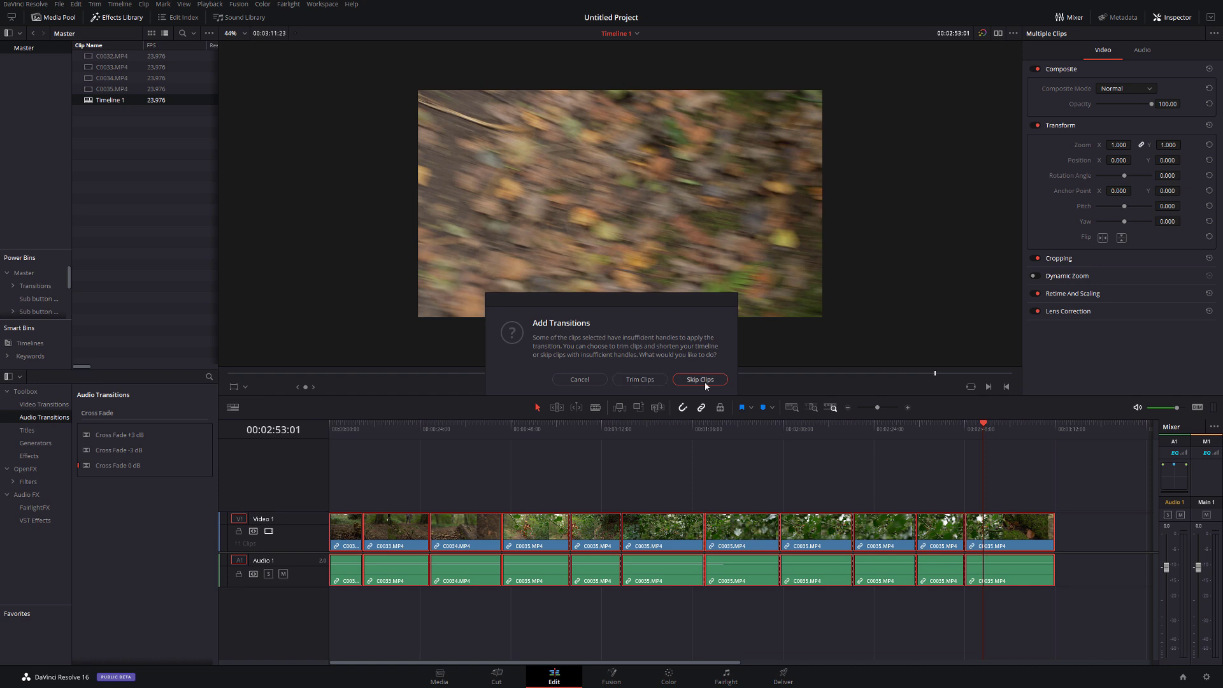
Accept Trim Clips, review the transitions from 00:00:43:17, then select all clips and undo them
left_click(640, 380)
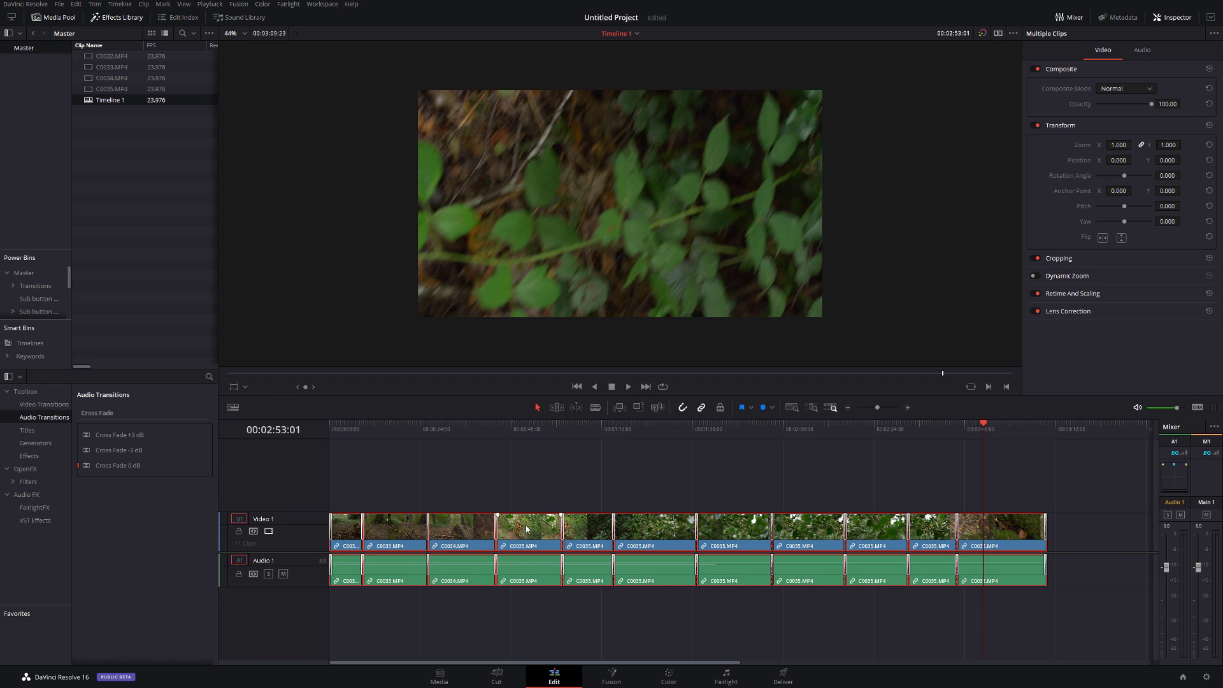
left_click(495, 430)
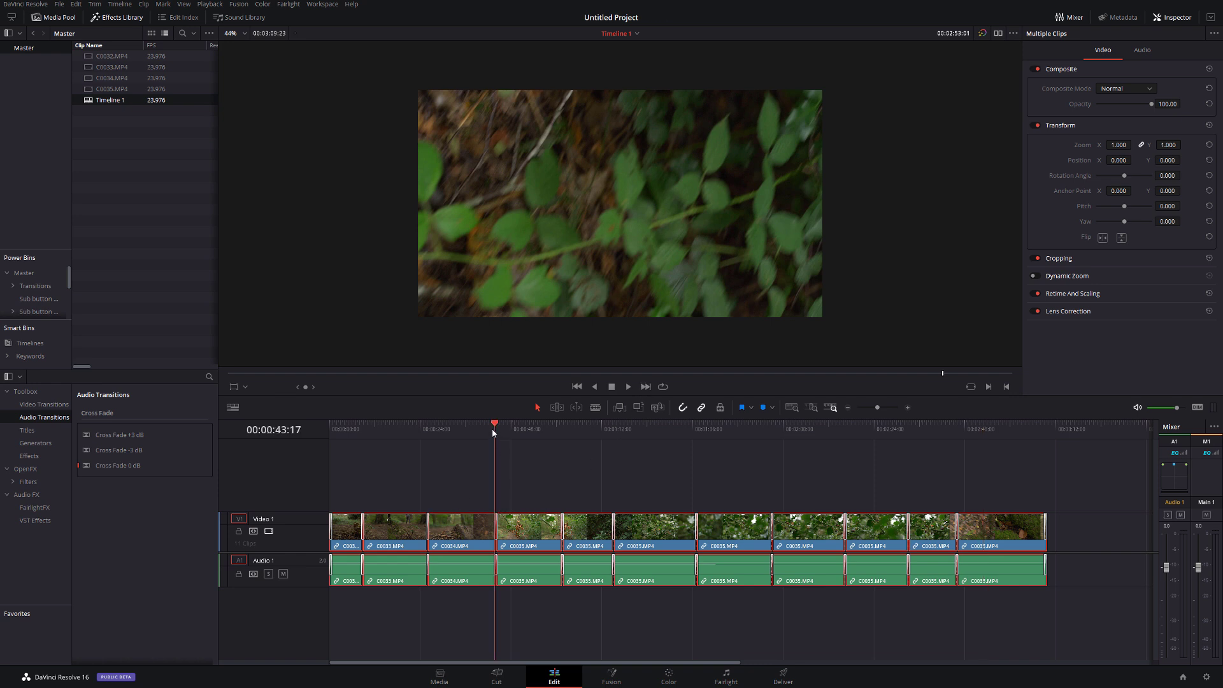
key("space")
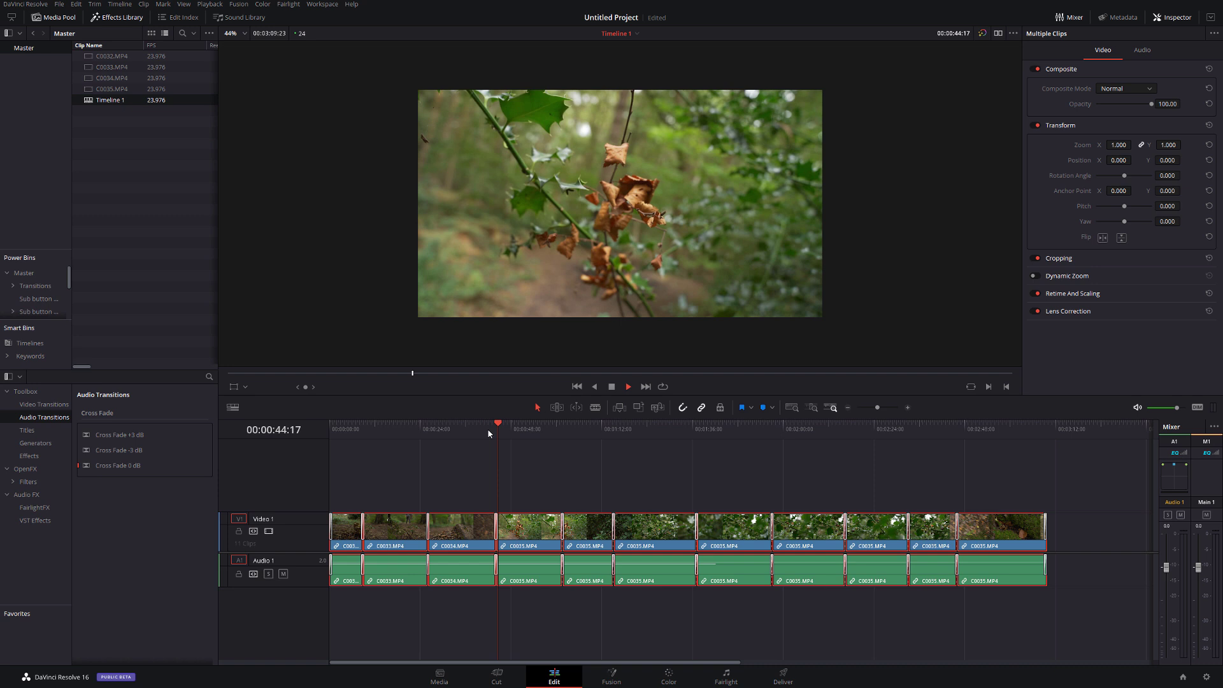
left_click_drag(366, 498, 926, 622)
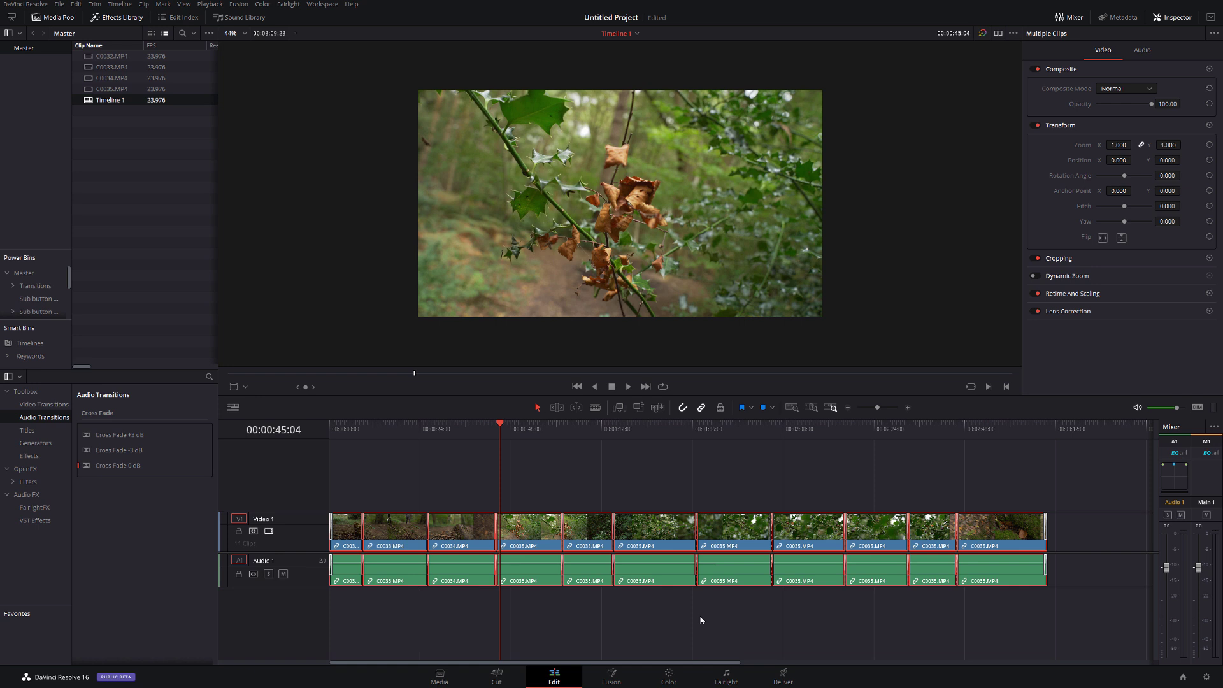
key("ctrl+z")
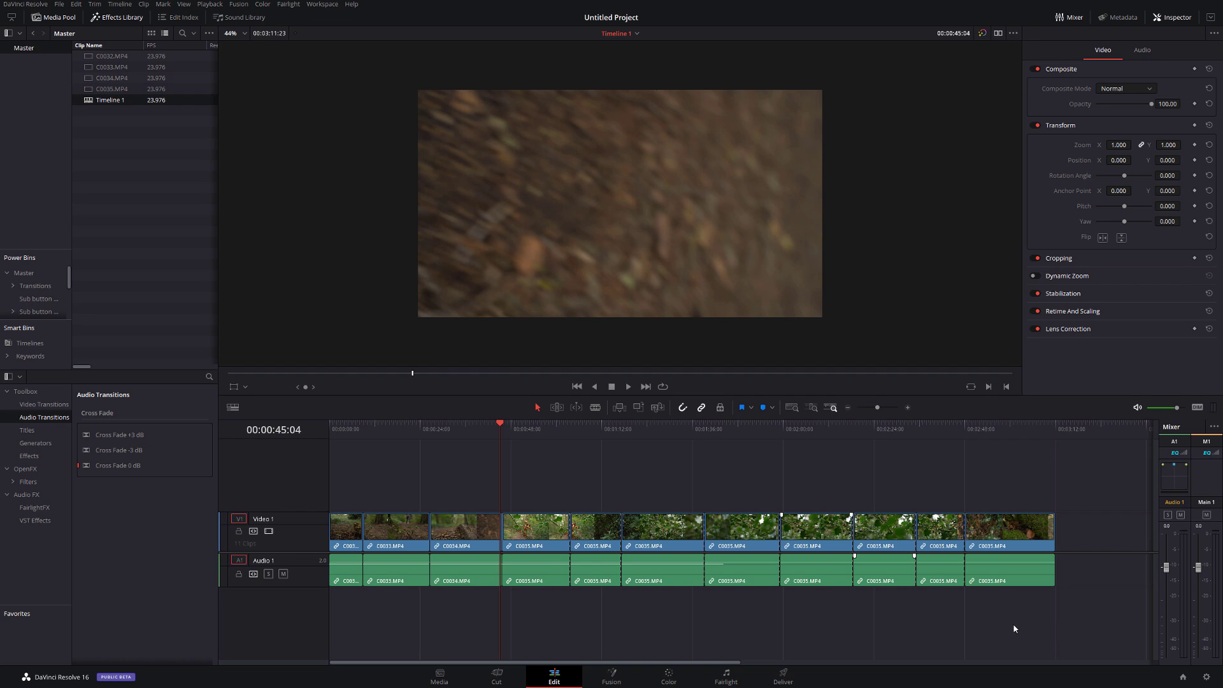
Select all clips and apply the Push transition to every selected edit point
left_click_drag(1099, 612, 339, 486)
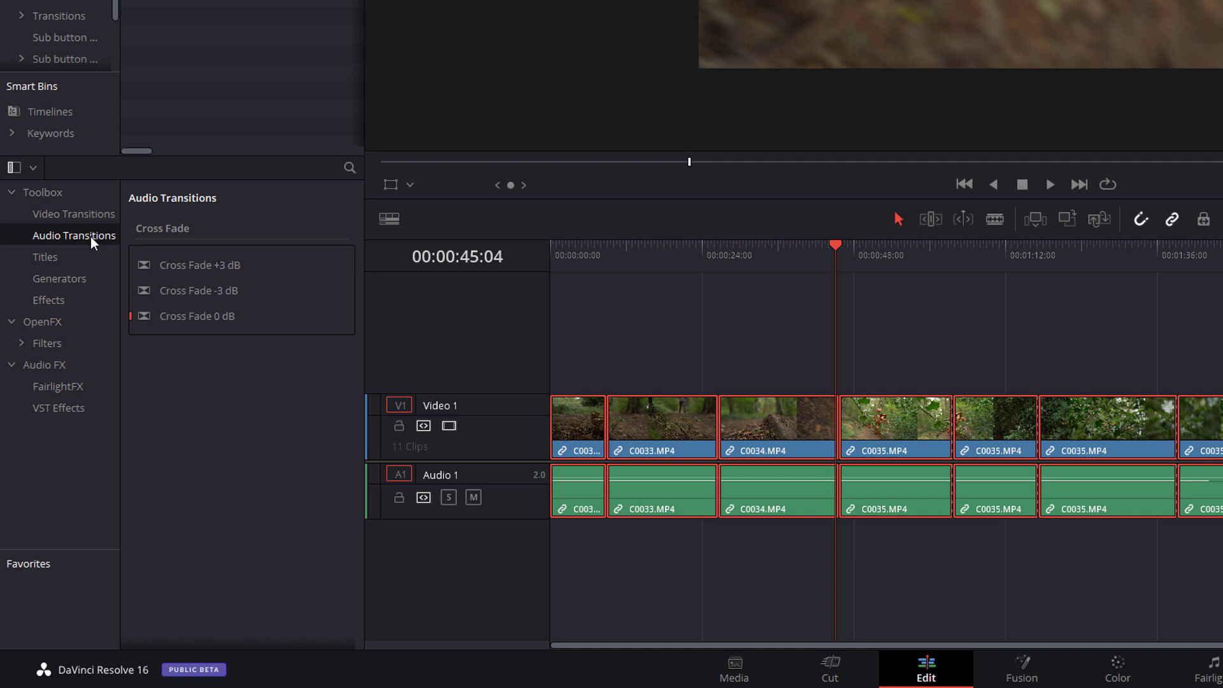
left_click(89, 217)
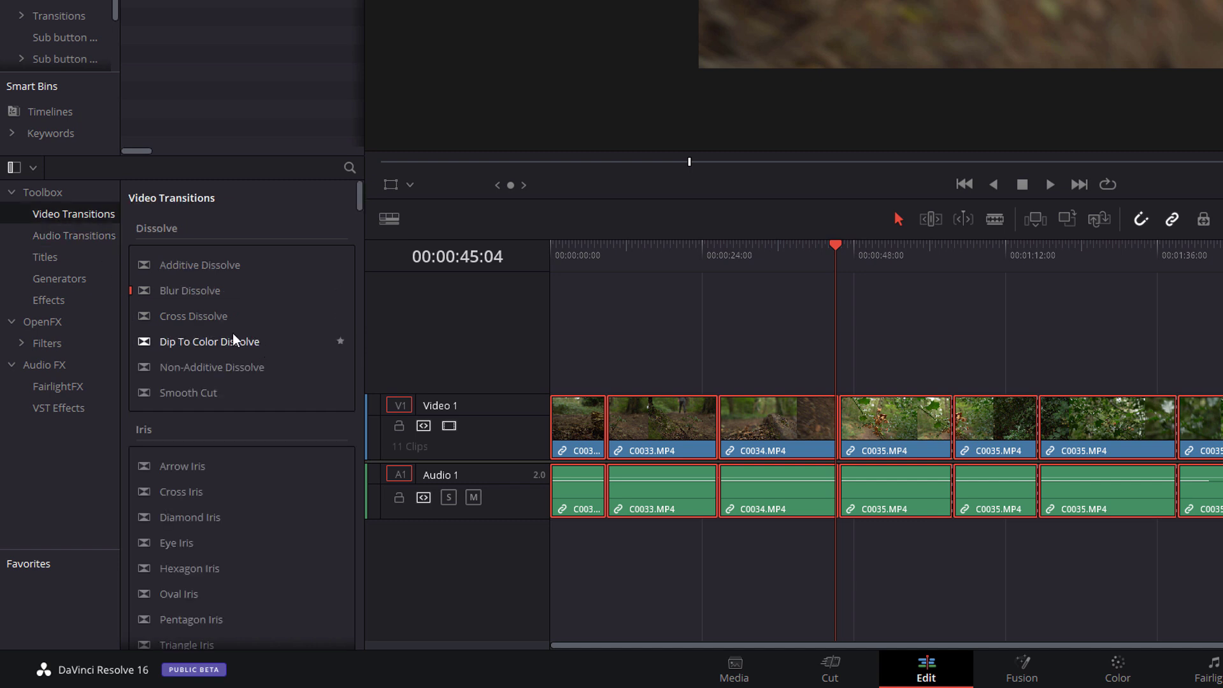
scroll(233, 334, "down", 5)
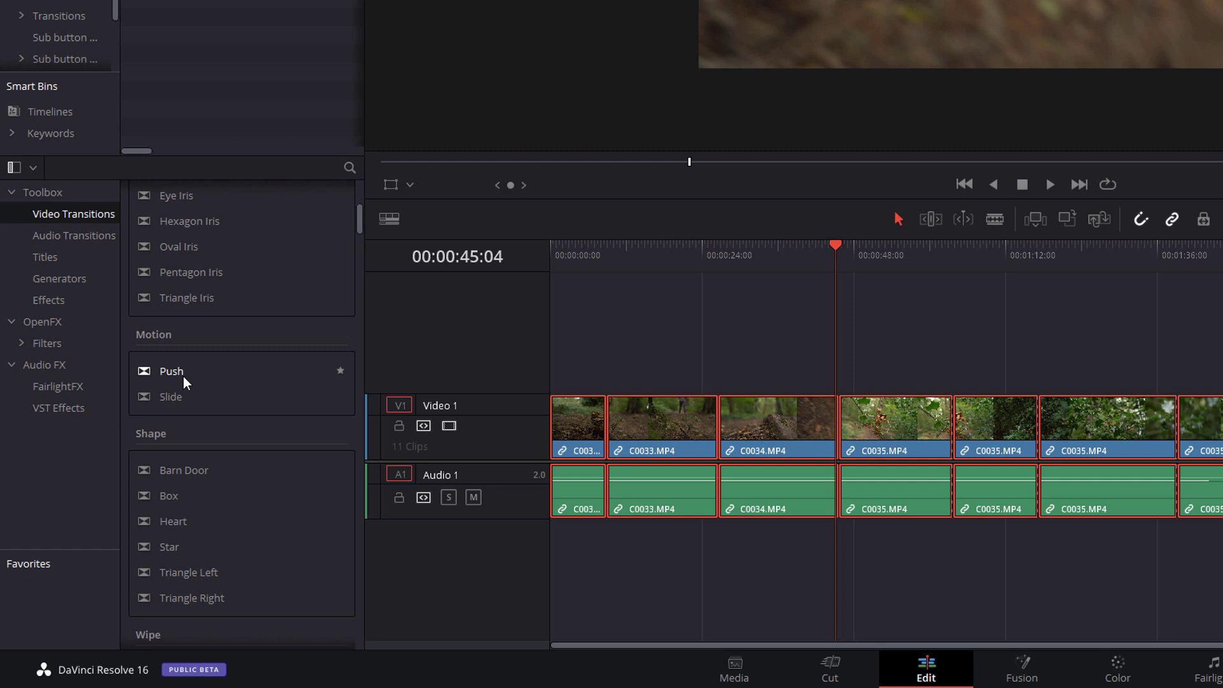
right_click(171, 370)
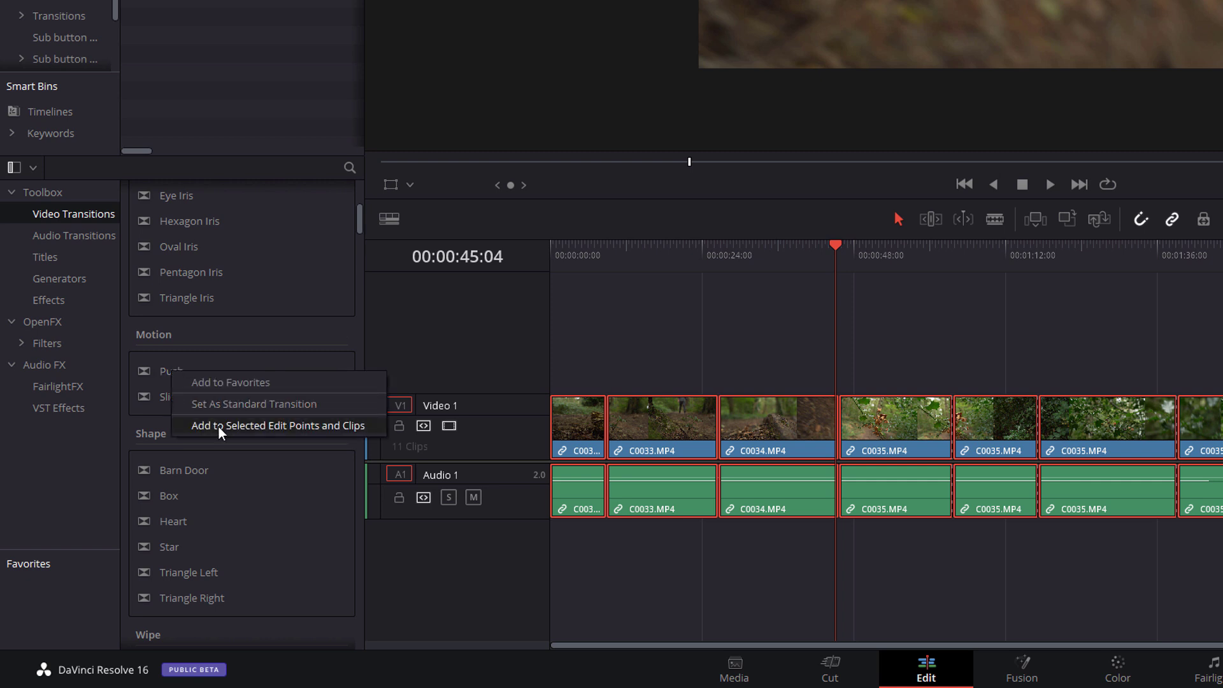
left_click(307, 428)
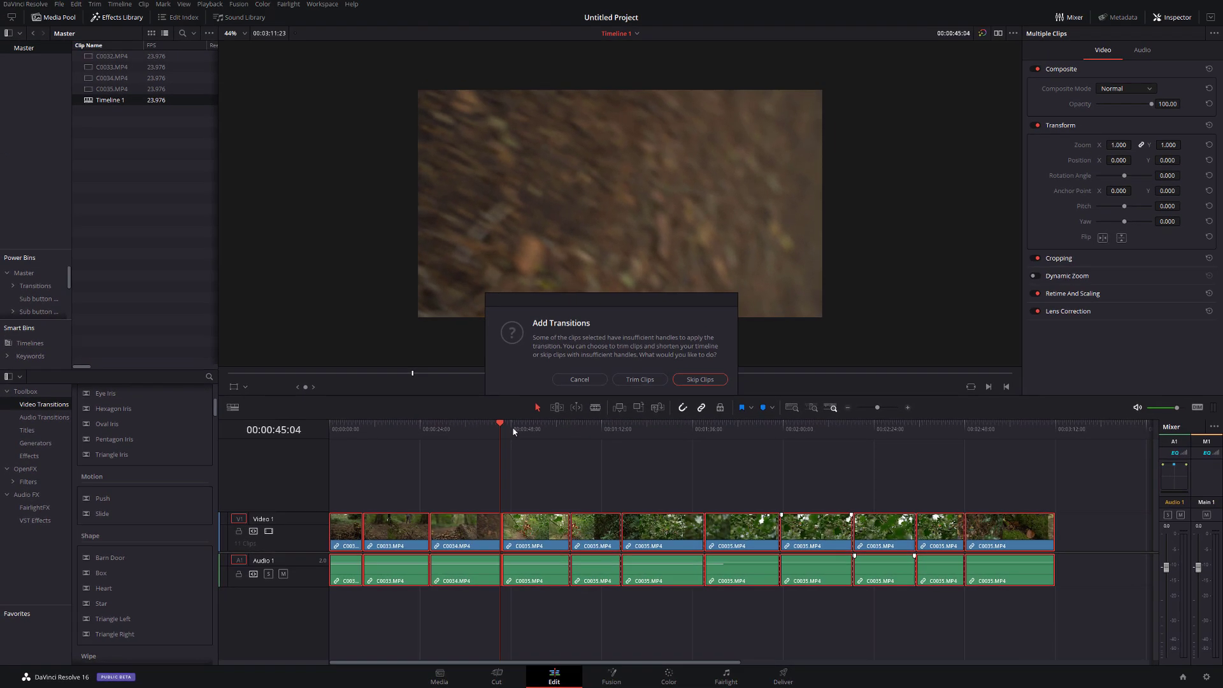
Trim the clips to fit the Push transitions, replay the cut, and deselect everything
left_click(647, 382)
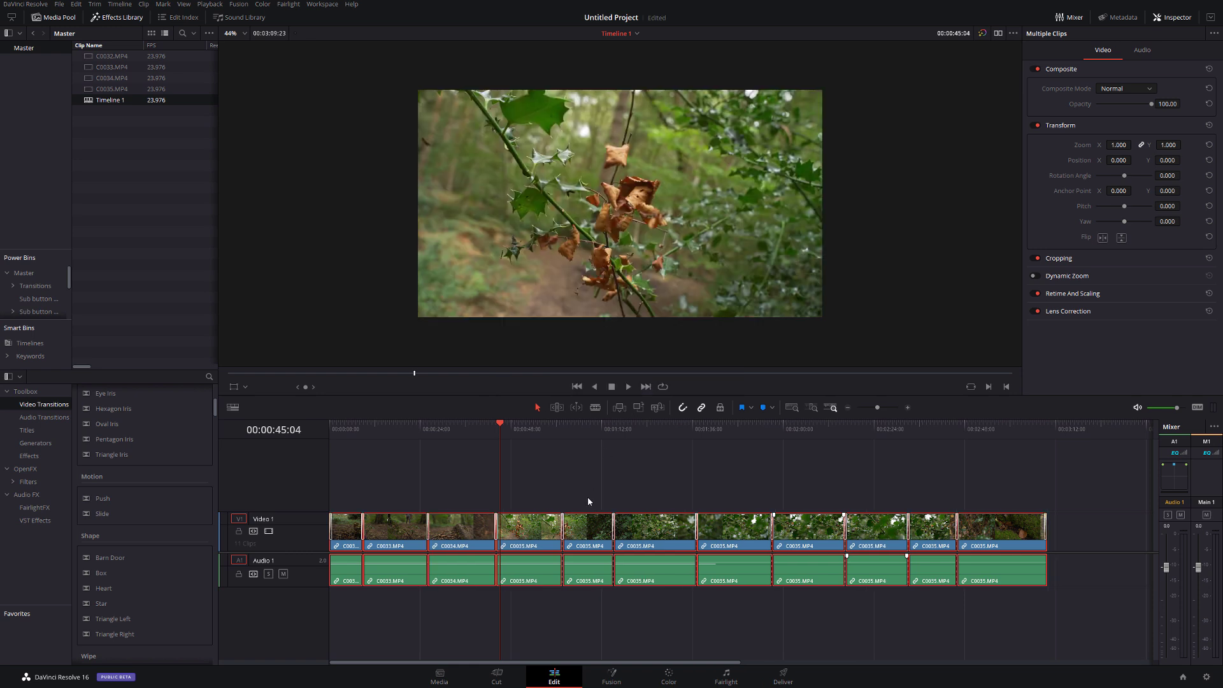
key("slash")
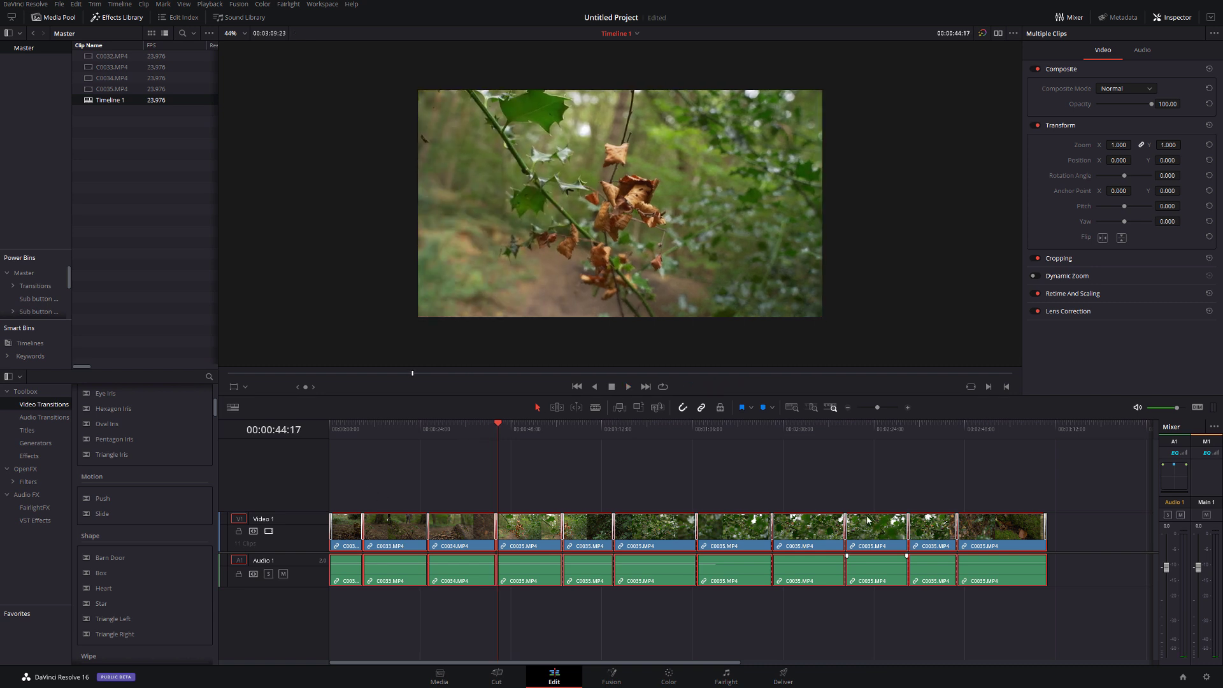
left_click(415, 615)
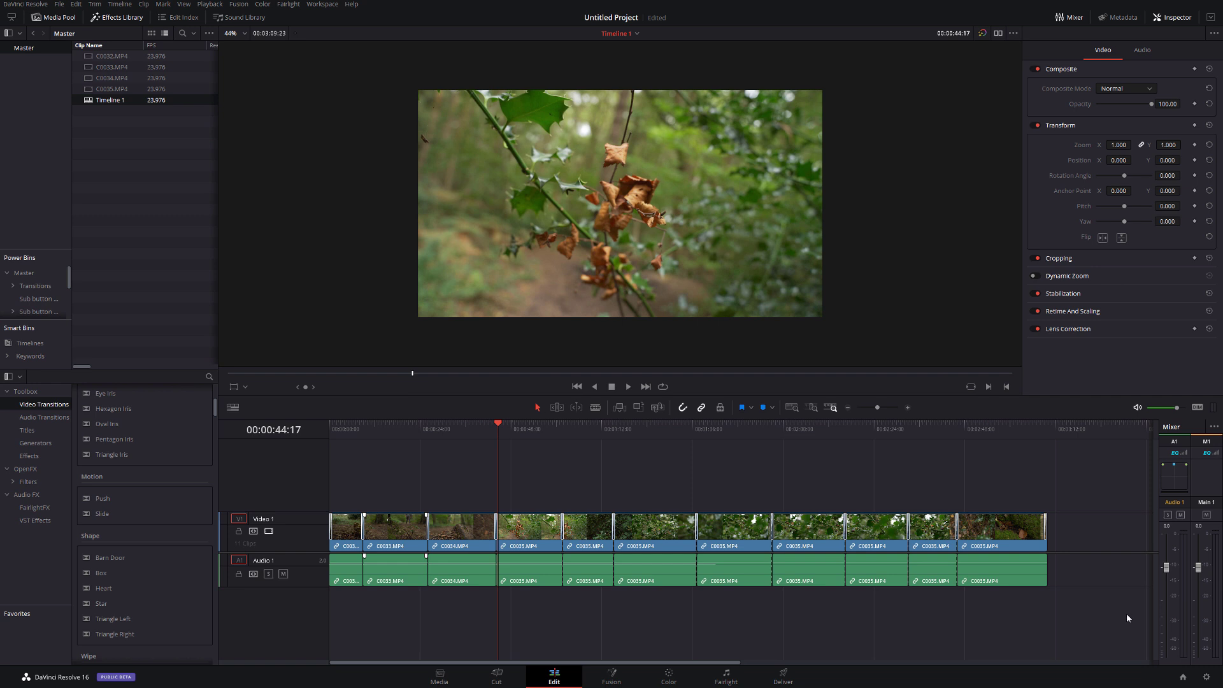
Select all clips on both tracks and apply Cross Fade 0 dB to every selected audio edit point
left_click_drag(1136, 618, 345, 565)
left_click(45, 419)
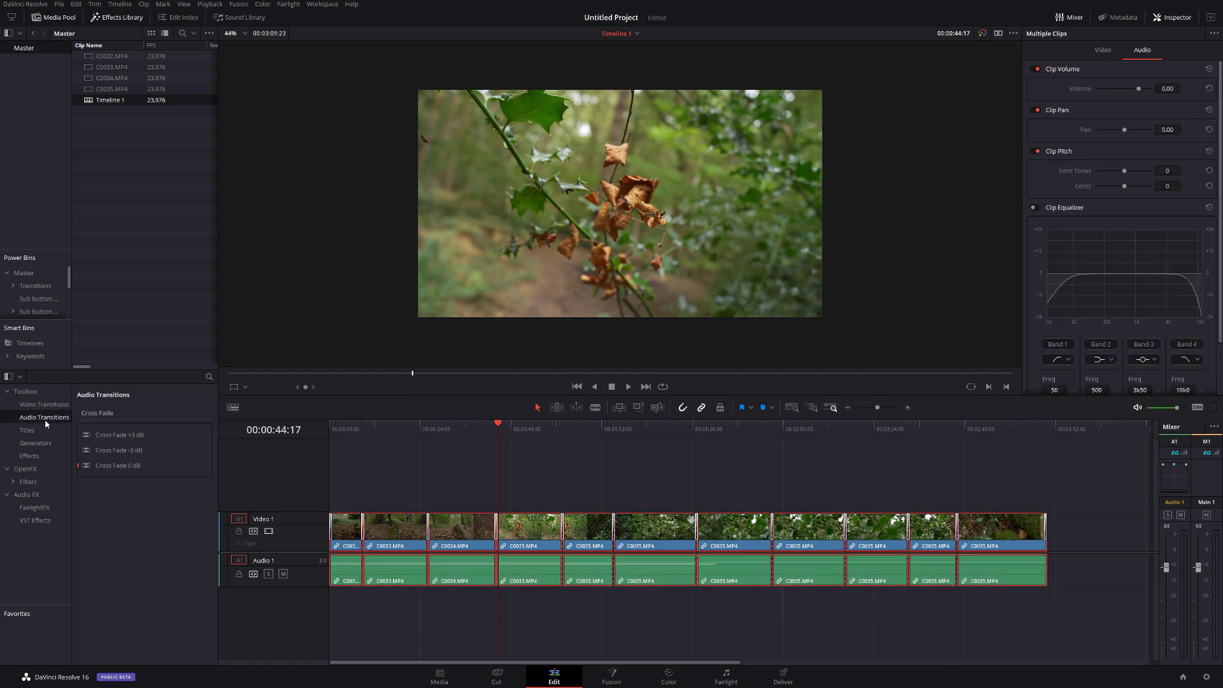
right_click(104, 467)
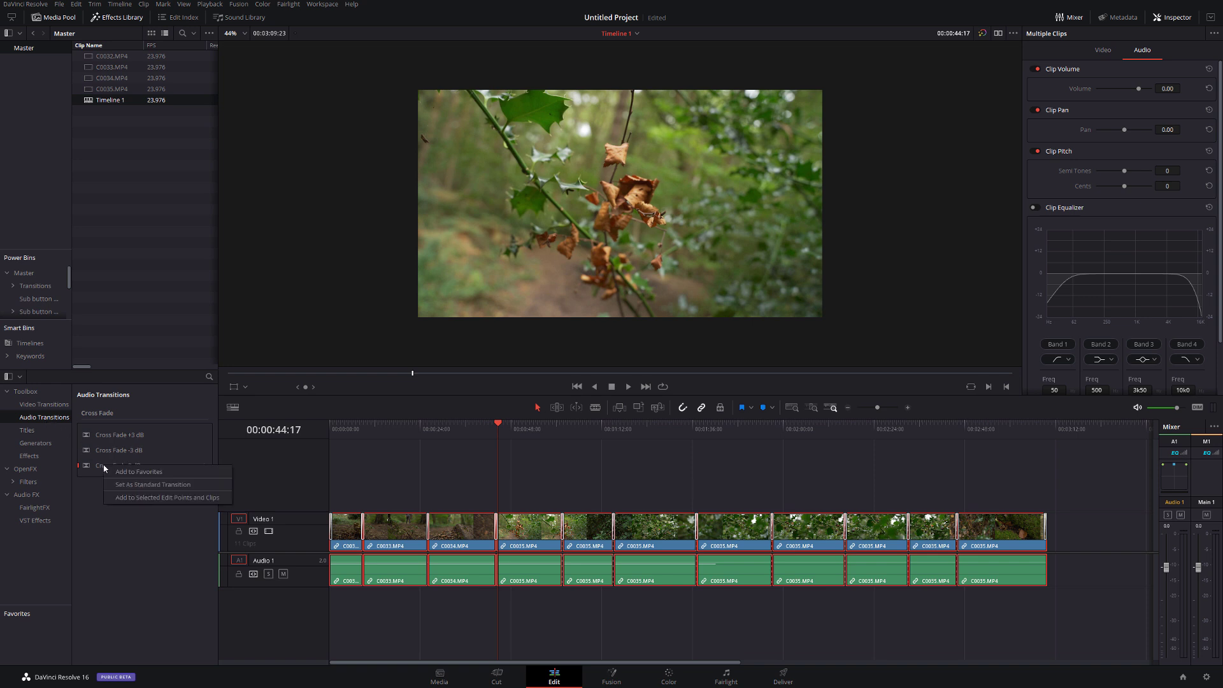
left_click(160, 498)
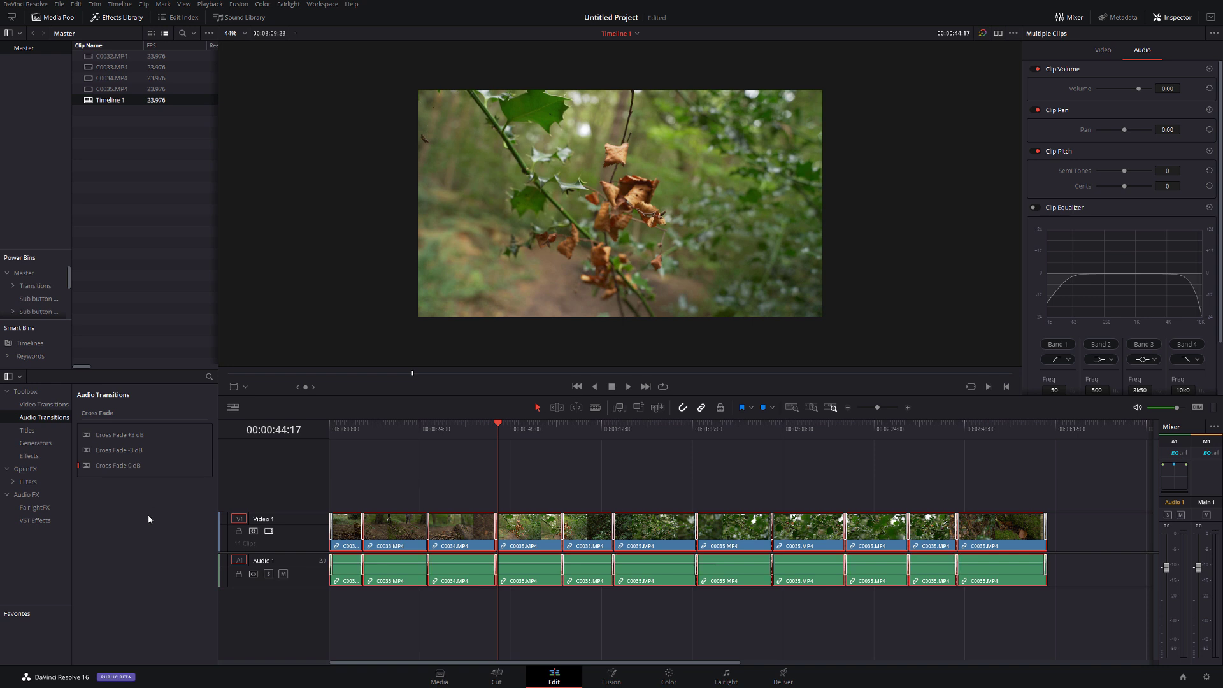